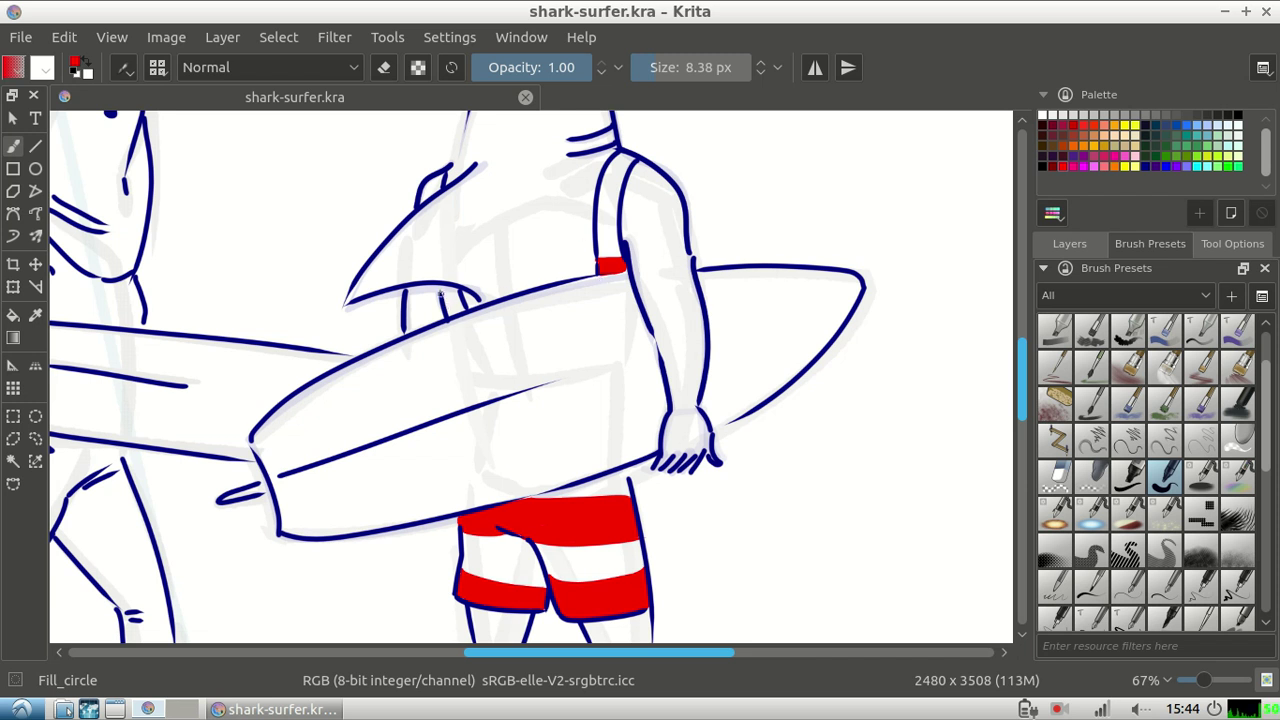
Fill the small gap in the right shark's mouth with red.
{"action": "left_click_drag", "start_coordinate": [449, 294], "coordinate": [456, 292]}
{"action": "key", "text": "ctrl+z"}
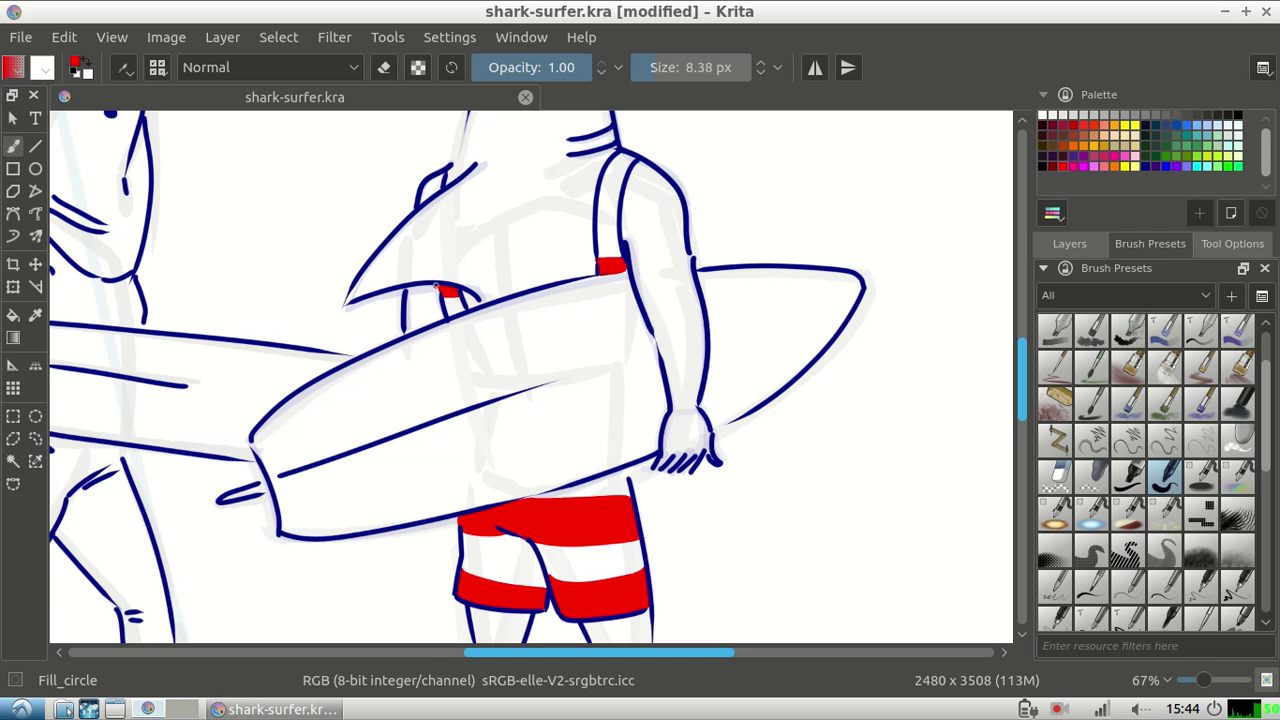
{"action": "left_click_drag", "start_coordinate": [437, 296], "coordinate": [437, 288]}
Paint solid red stripes up the right shark's shoulder strap.
{"action": "left_click_drag", "start_coordinate": [598, 228], "coordinate": [616, 228]}
{"action": "left_click_drag", "start_coordinate": [597, 200], "coordinate": [616, 200]}
{"action": "left_click_drag", "start_coordinate": [603, 210], "coordinate": [613, 222]}
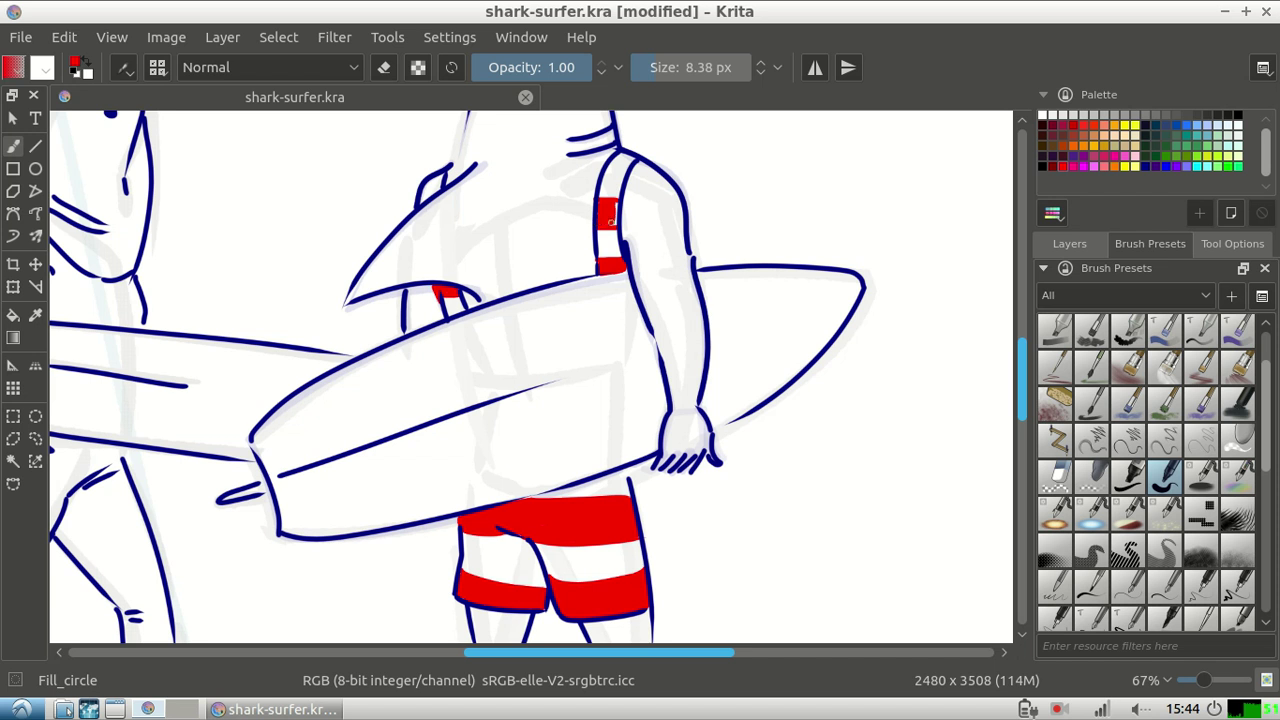
{"action": "left_click_drag", "start_coordinate": [612, 220], "coordinate": [614, 203]}
Fill the fin gap red and add a red patch at the strap's top.
{"action": "left_click_drag", "start_coordinate": [428, 177], "coordinate": [423, 199]}
{"action": "left_click_drag", "start_coordinate": [432, 178], "coordinate": [436, 190]}
{"action": "left_click_drag", "start_coordinate": [609, 169], "coordinate": [625, 168]}
{"action": "key", "text": "ctrl+z"}
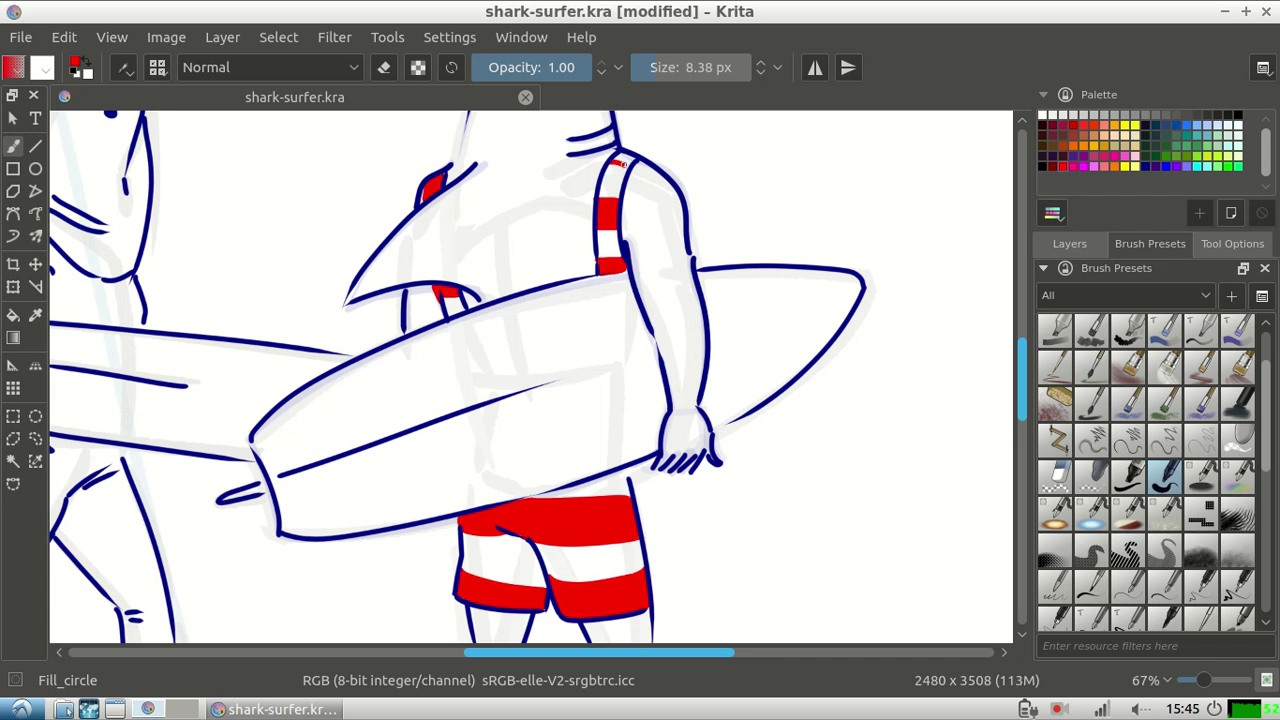
{"action": "left_click_drag", "start_coordinate": [621, 163], "coordinate": [632, 160]}
Scroll and pan the canvas until the left shark's head and board are visible.
{"action": "scroll", "coordinate": [1022, 415], "scroll_direction": "down", "scroll_amount": 2}
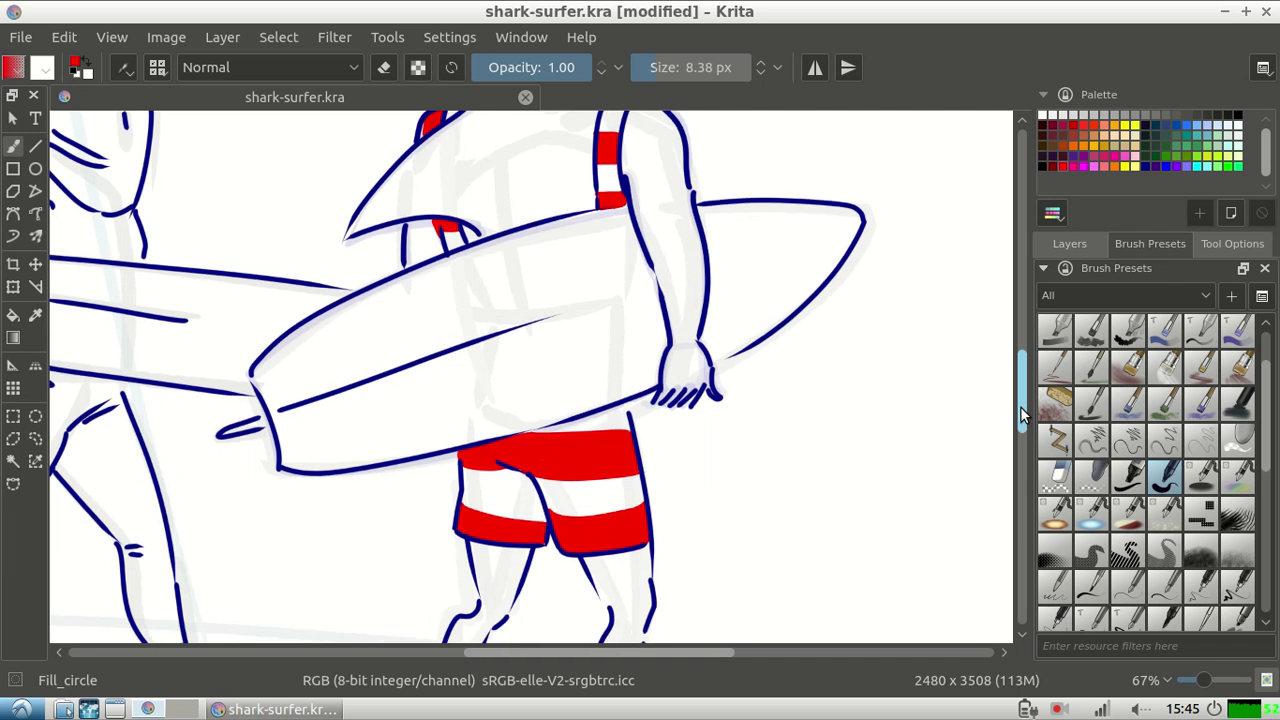
{"action": "mouse_move", "coordinate": [1022, 415]}
{"action": "left_mouse_down"}
{"action": "mouse_move", "coordinate": [997, 435]}
{"action": "mouse_move", "coordinate": [991, 392]}
{"action": "left_mouse_up"}
{"action": "scroll", "coordinate": [991, 398], "scroll_direction": "up", "scroll_amount": 1}
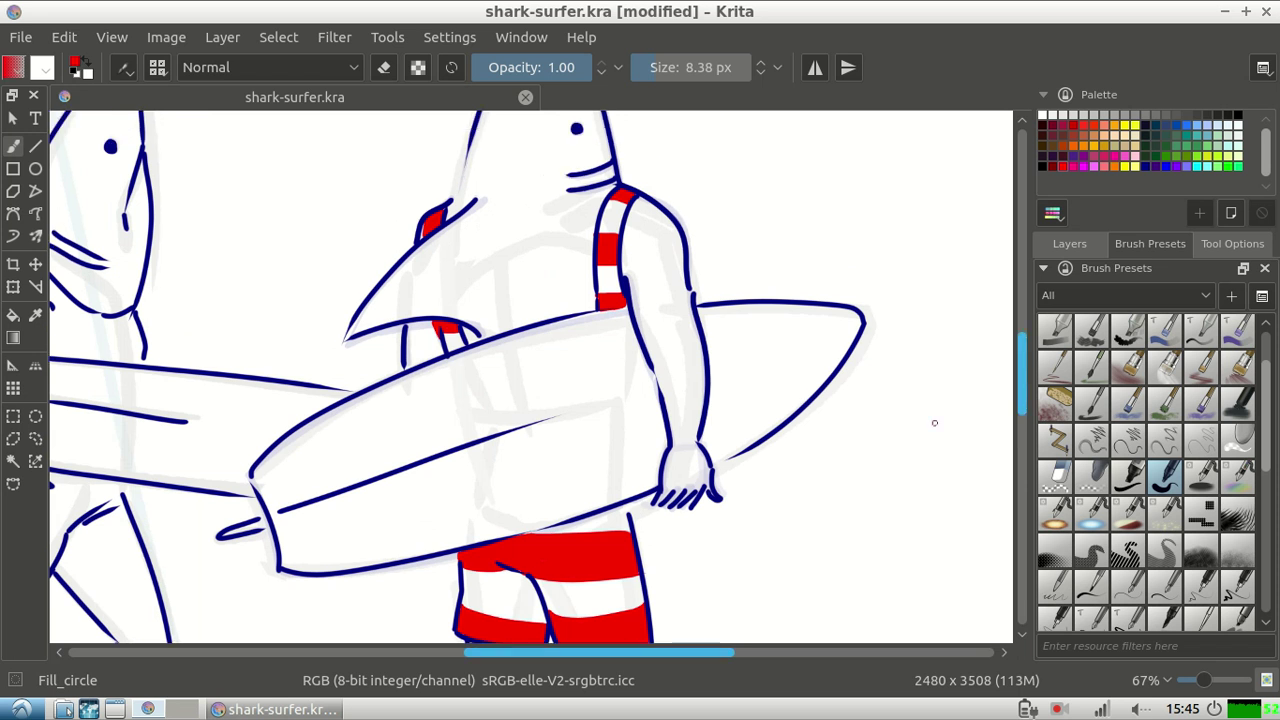
{"action": "scroll", "coordinate": [892, 450], "scroll_direction": "left", "scroll_amount": 10}
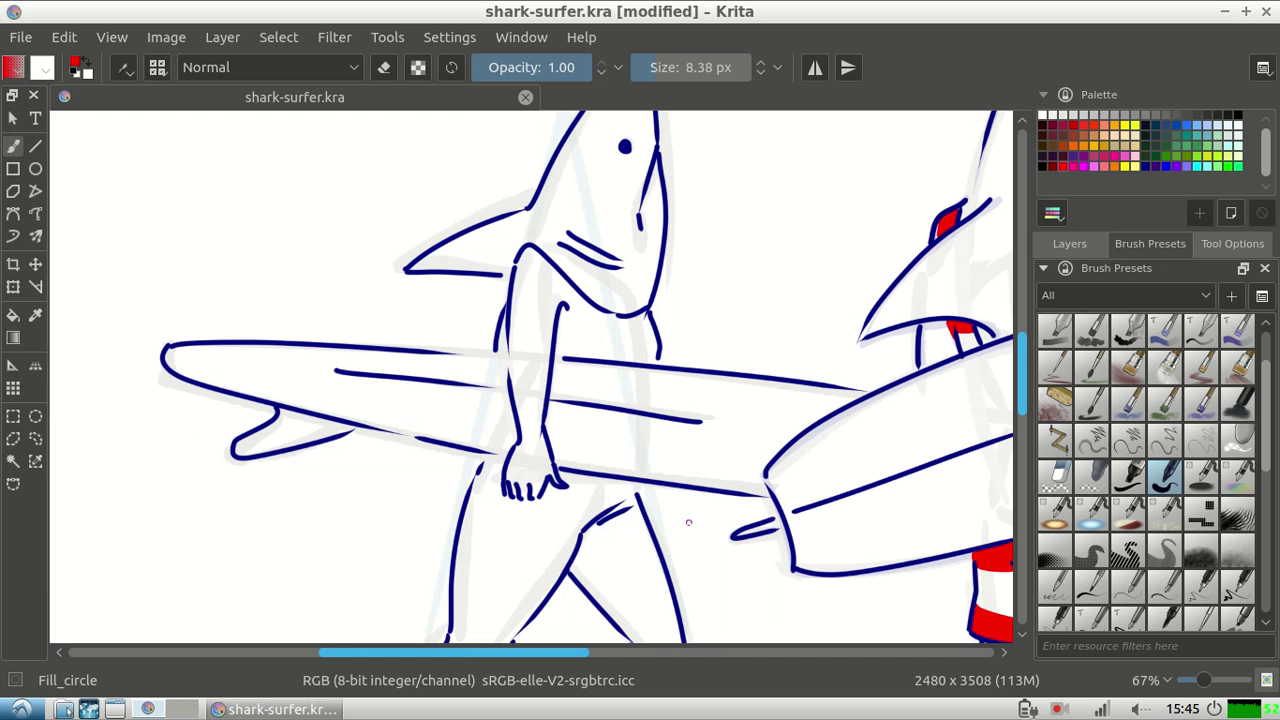
{"action": "scroll", "coordinate": [688, 522], "scroll_direction": "down", "scroll_amount": 5}
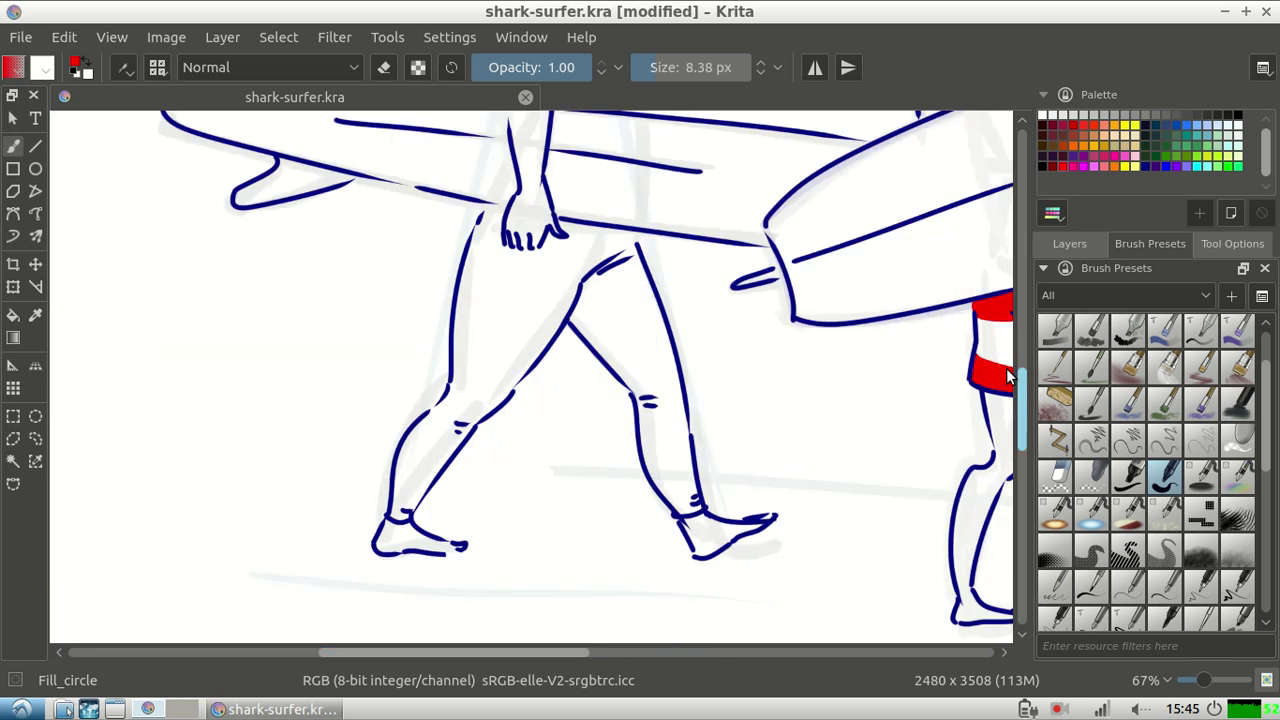
{"action": "left_click_drag", "start_coordinate": [1008, 377], "coordinate": [1008, 371]}
{"action": "scroll", "coordinate": [1006, 366], "scroll_direction": "up", "scroll_amount": 6}
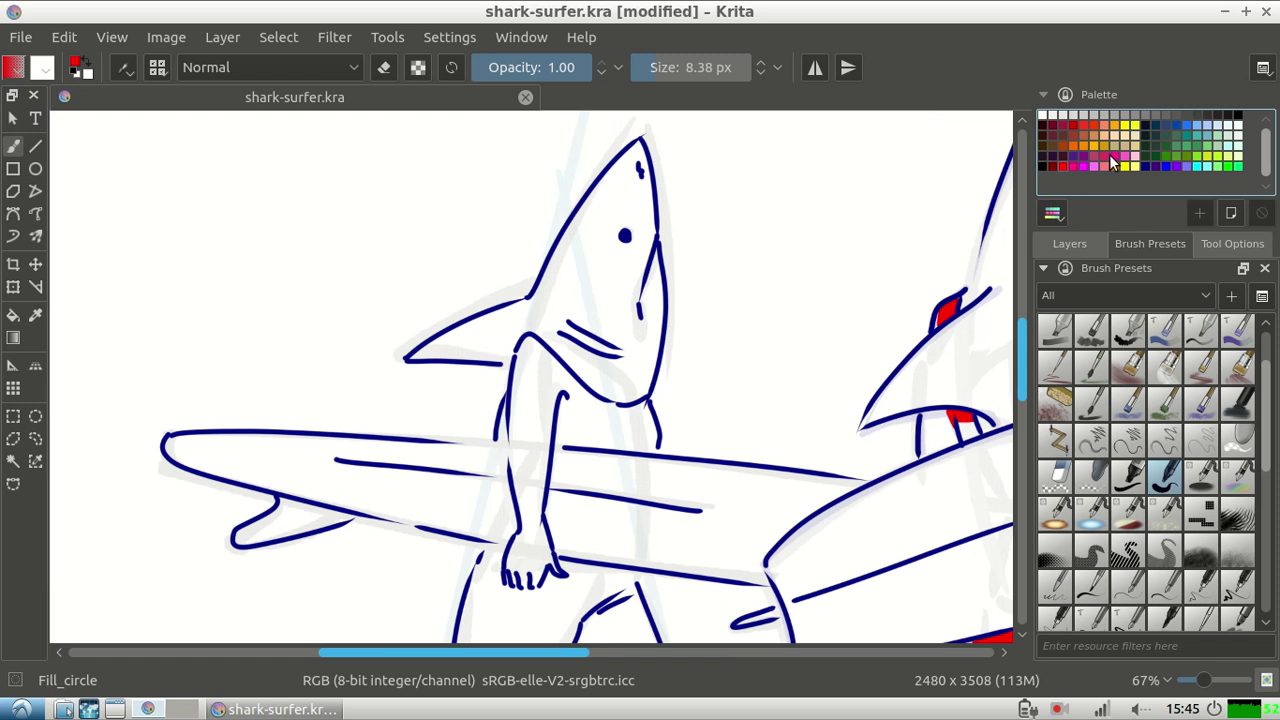
Pick yellow from the palette and paint the left shark's wrist and forearm yellow.
{"action": "left_click", "coordinate": [1122, 164]}
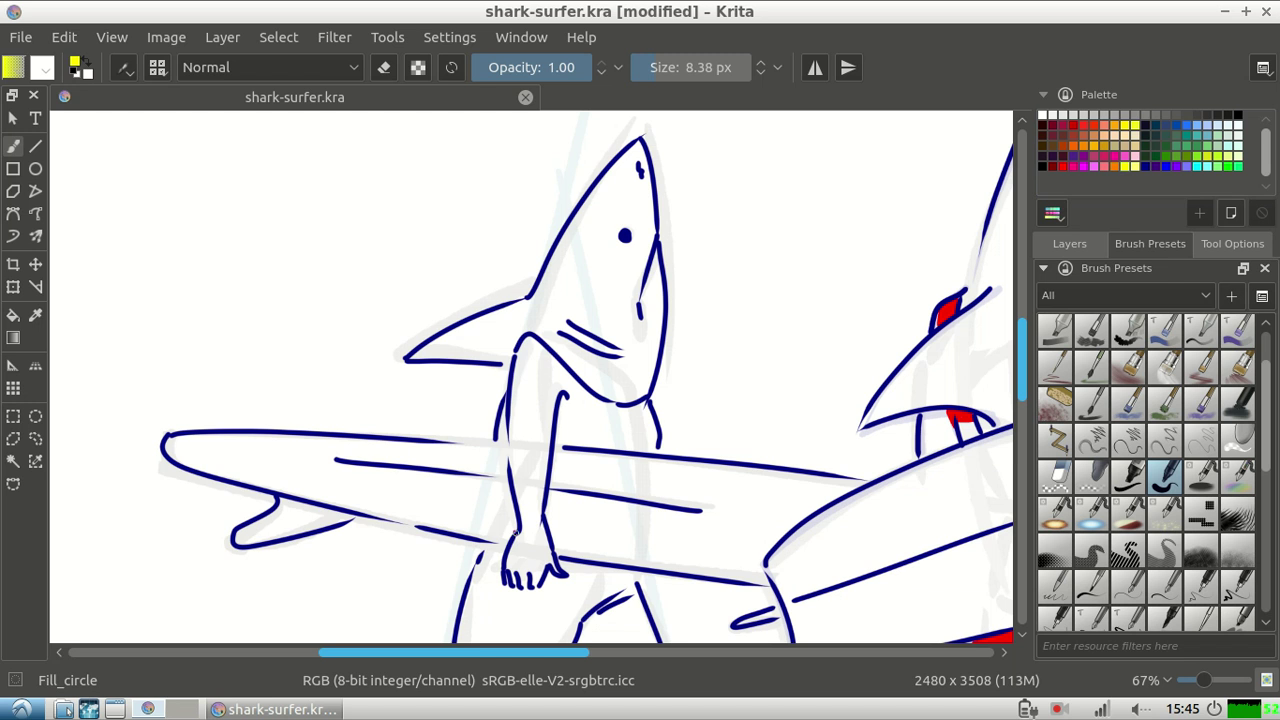
{"action": "left_click_drag", "start_coordinate": [516, 533], "coordinate": [545, 532]}
{"action": "left_click_drag", "start_coordinate": [533, 511], "coordinate": [524, 530]}
{"action": "left_click_drag", "start_coordinate": [523, 531], "coordinate": [533, 494]}
{"action": "left_click_drag", "start_coordinate": [532, 497], "coordinate": [535, 505]}
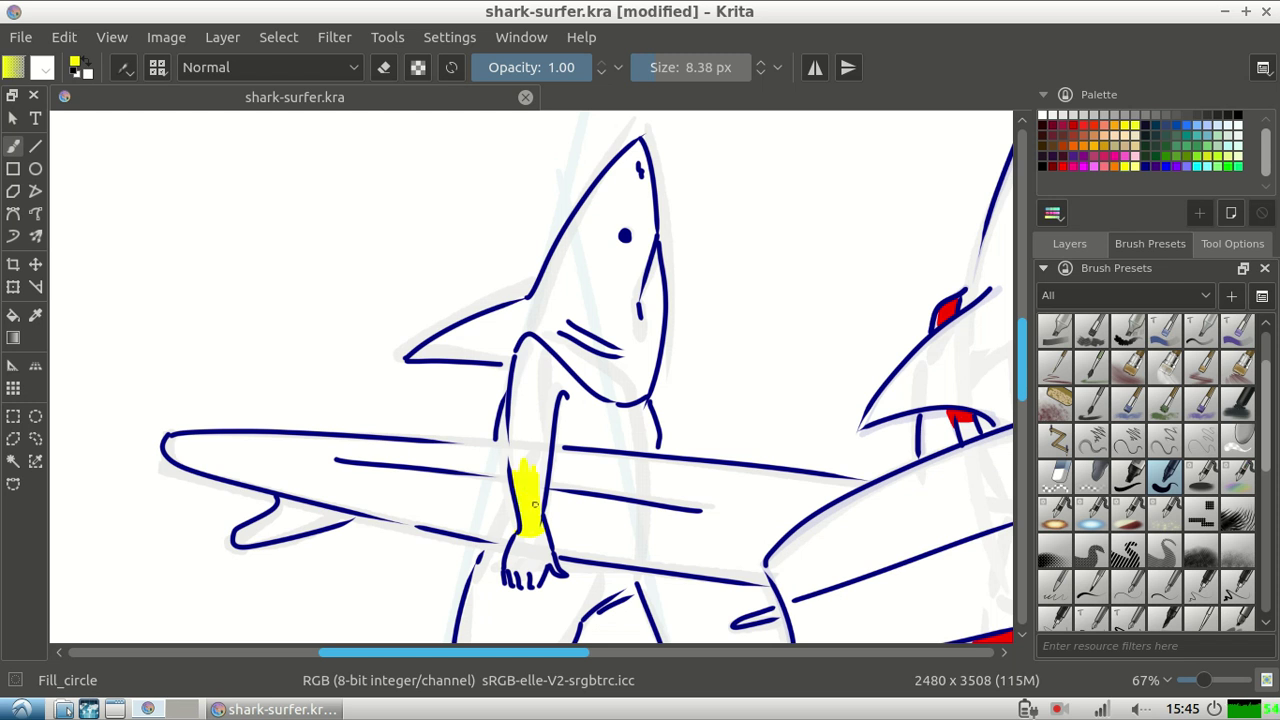
{"action": "left_click_drag", "start_coordinate": [535, 505], "coordinate": [542, 452]}
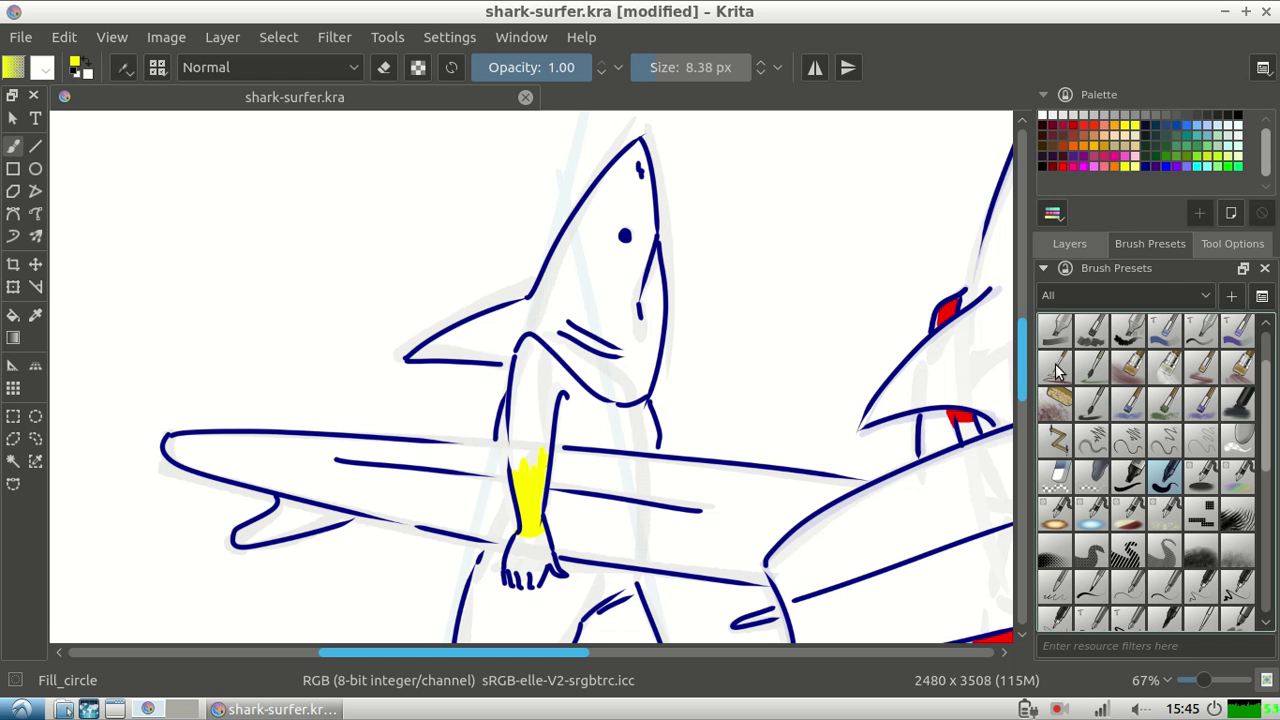
With a 50 px brush, paint the left shark's arm, shoulder and chest yellow.
{"action": "left_click", "coordinate": [1056, 366]}
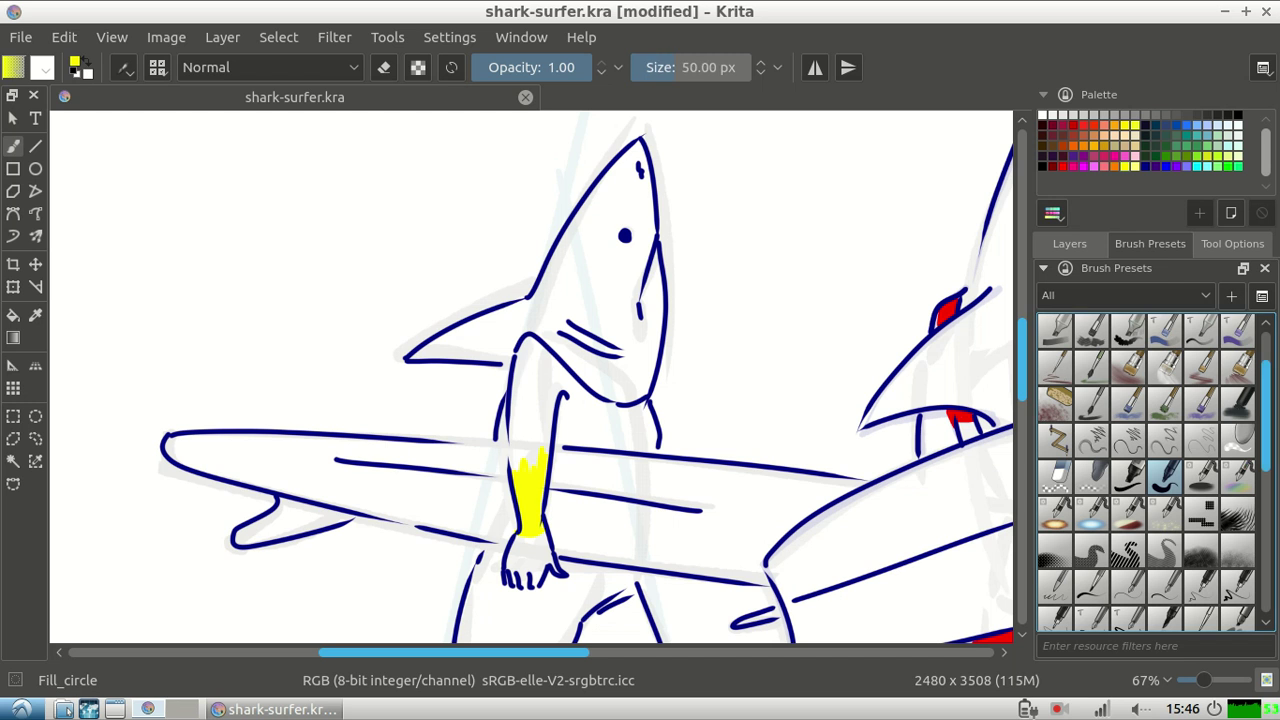
{"action": "left_click_drag", "start_coordinate": [533, 460], "coordinate": [528, 418]}
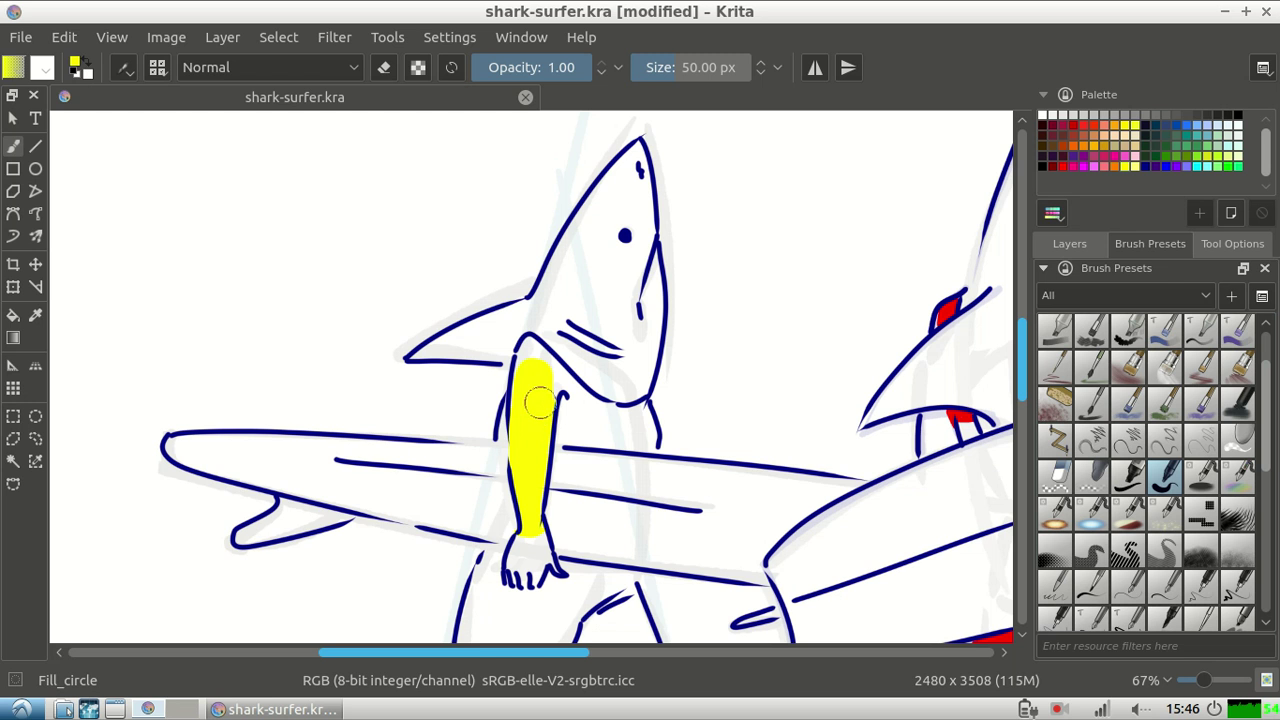
{"action": "left_click_drag", "start_coordinate": [538, 402], "coordinate": [551, 383]}
{"action": "left_click_drag", "start_coordinate": [553, 386], "coordinate": [551, 420]}
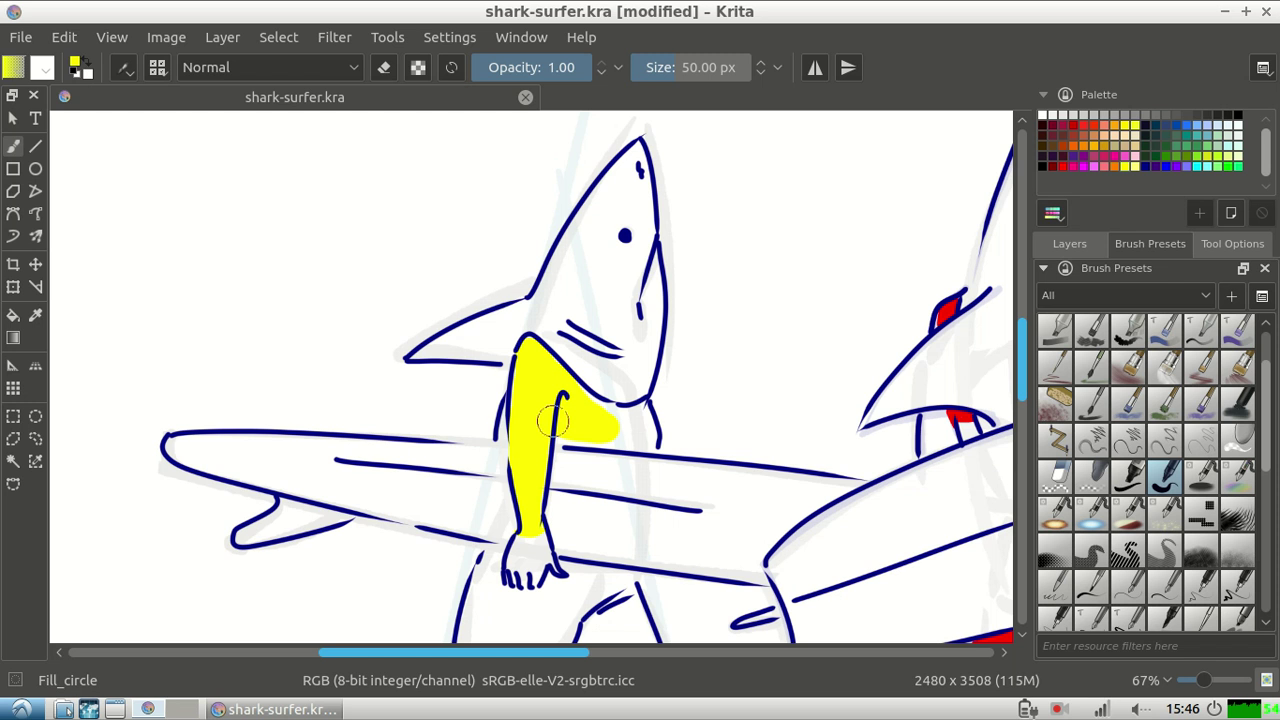
{"action": "left_click_drag", "start_coordinate": [553, 421], "coordinate": [585, 467]}
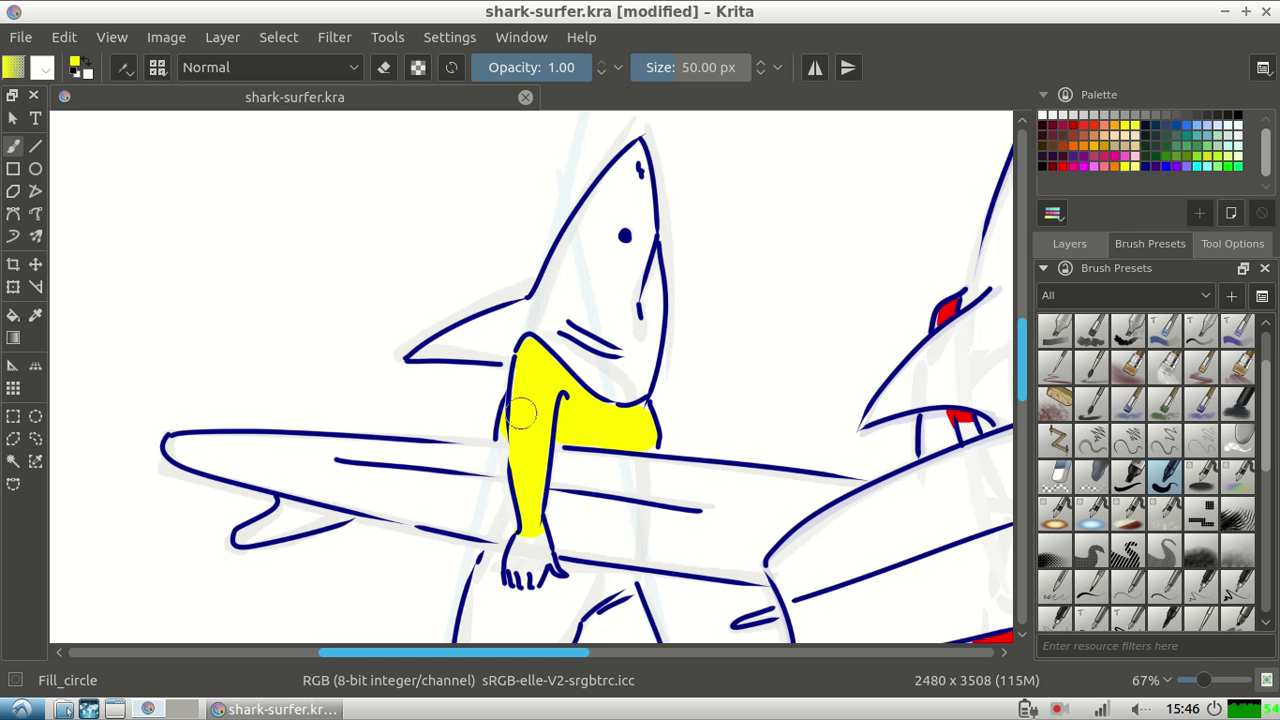
{"action": "scroll", "coordinate": [520, 413], "scroll_direction": "down", "scroll_amount": 3}
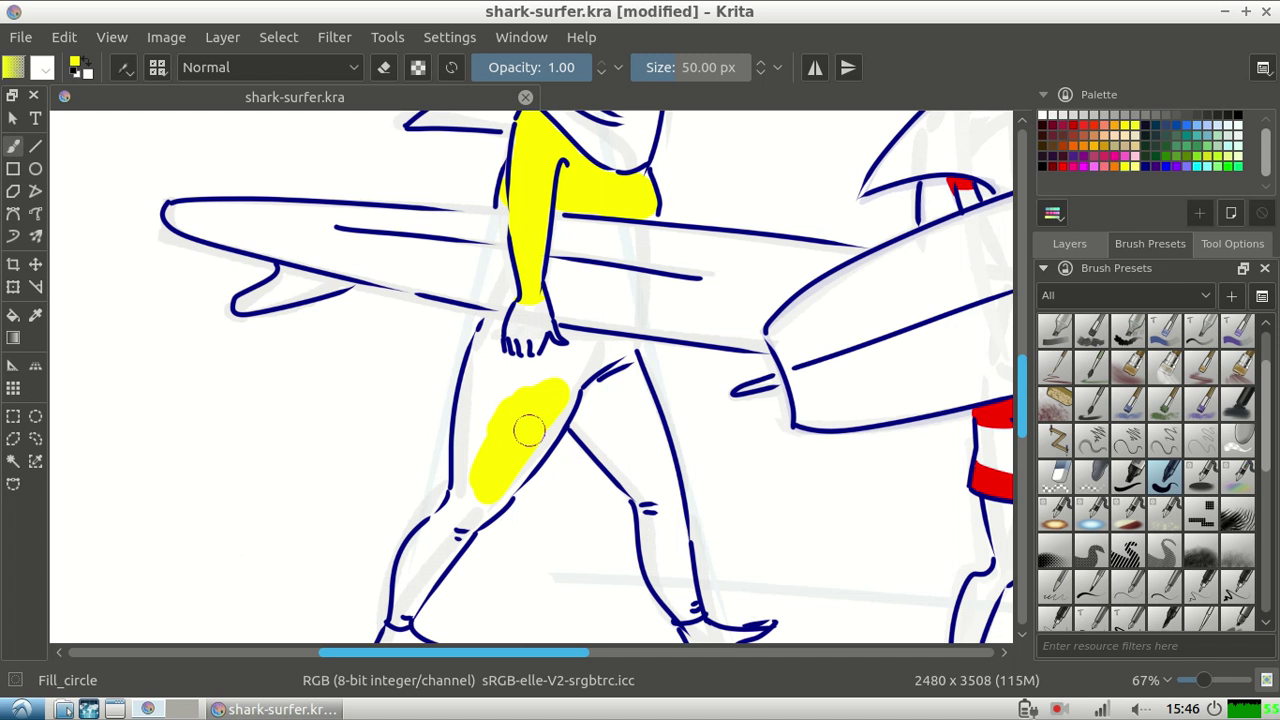
Paint the left thigh and the right leg to the ankle yellow, starting the left lower leg.
{"action": "left_click_drag", "start_coordinate": [529, 430], "coordinate": [526, 384]}
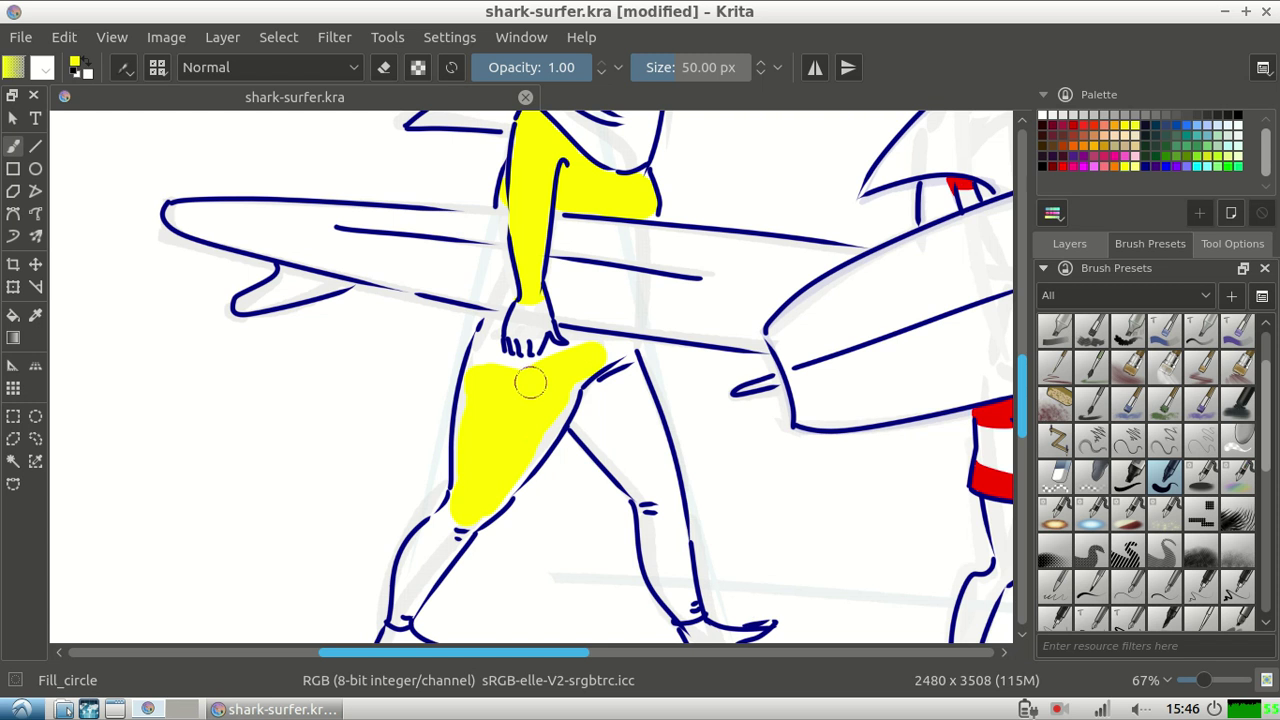
{"action": "left_click_drag", "start_coordinate": [602, 368], "coordinate": [664, 558]}
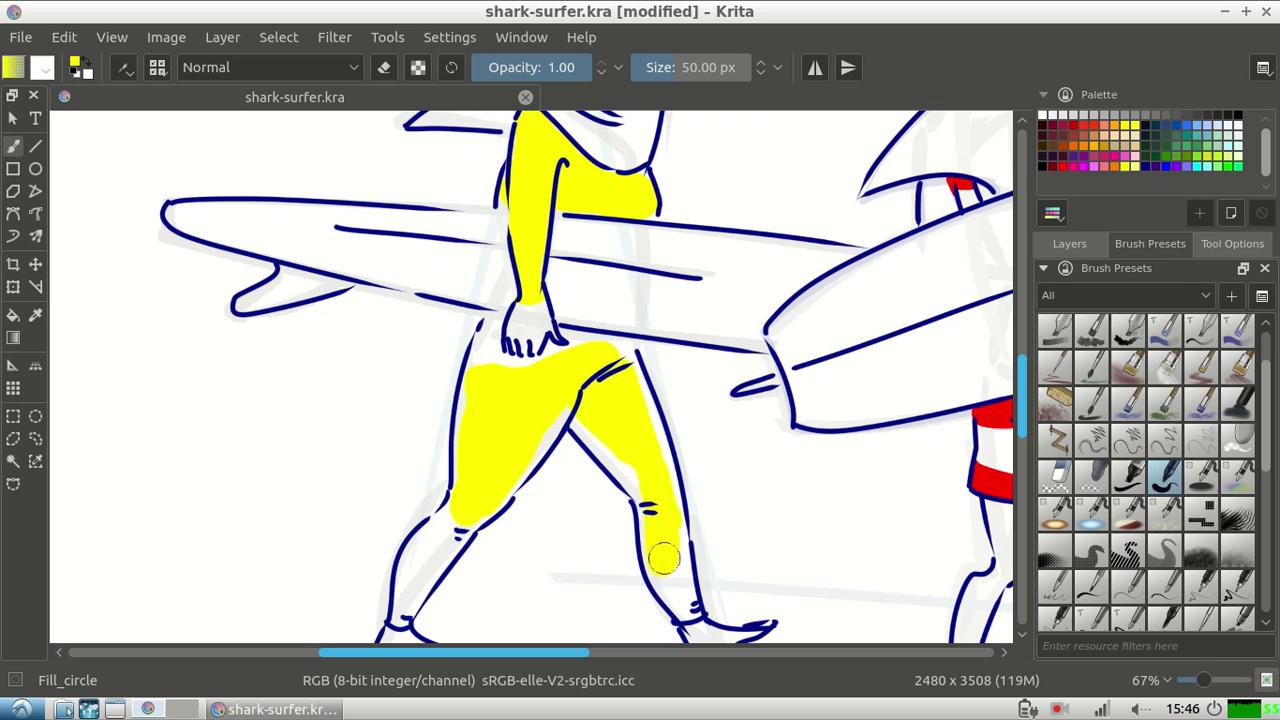
{"action": "left_click_drag", "start_coordinate": [664, 558], "coordinate": [666, 564]}
{"action": "left_click_drag", "start_coordinate": [665, 565], "coordinate": [688, 600]}
{"action": "left_click_drag", "start_coordinate": [415, 565], "coordinate": [441, 533]}
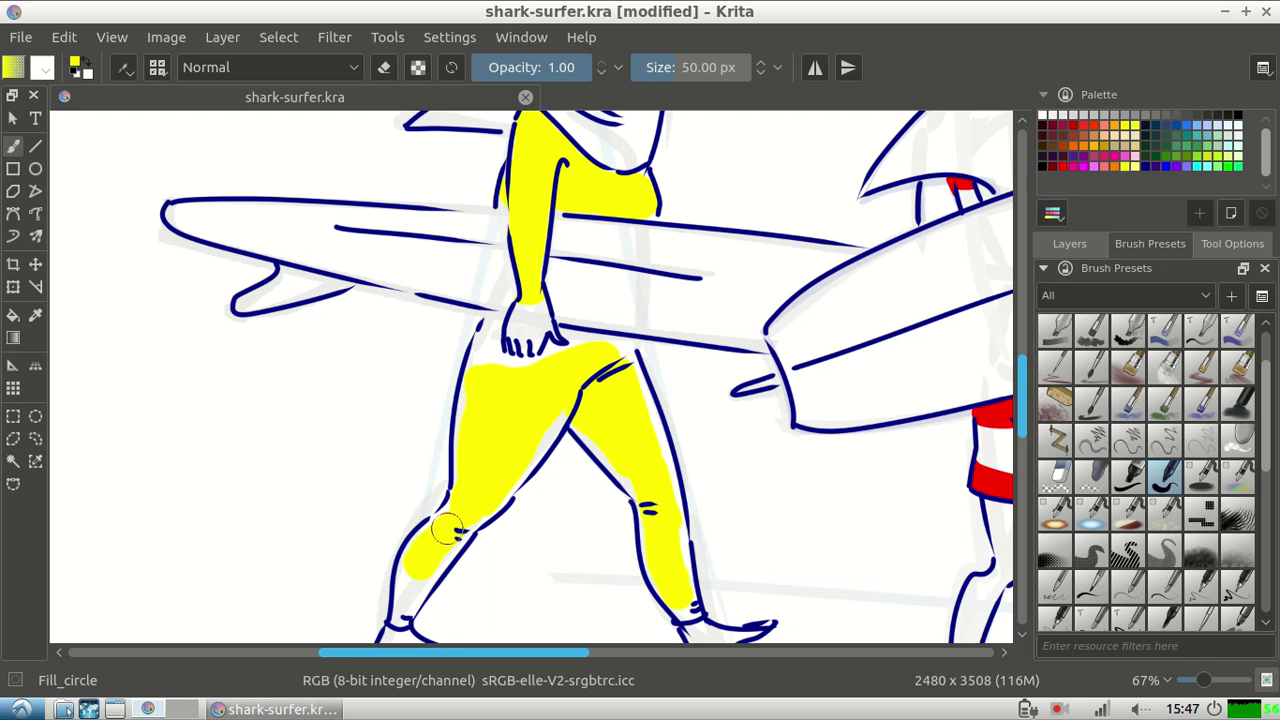
Set the brush to 40 px and fill white gaps on the left lower leg and thigh edge.
{"action": "scroll", "coordinate": [447, 530], "scroll_direction": "down", "scroll_amount": 2}
{"action": "left_click", "coordinate": [689, 67]}
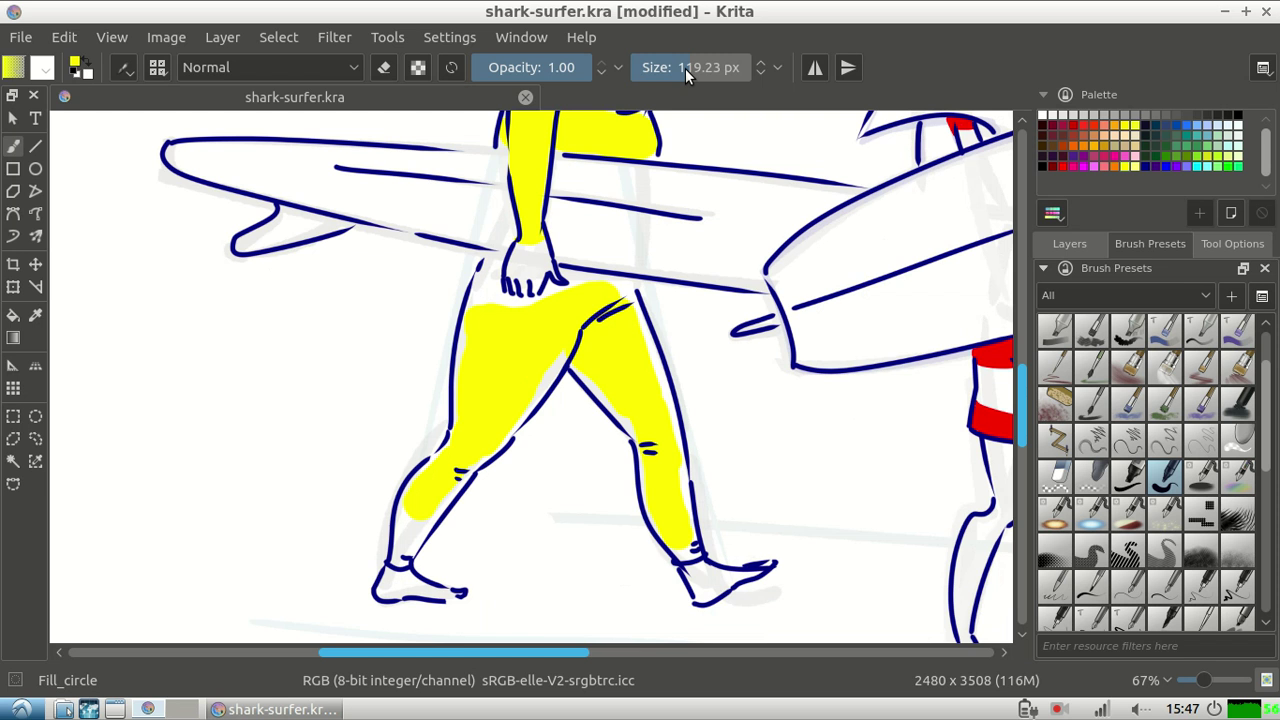
{"action": "left_click_drag", "start_coordinate": [405, 540], "coordinate": [419, 511]}
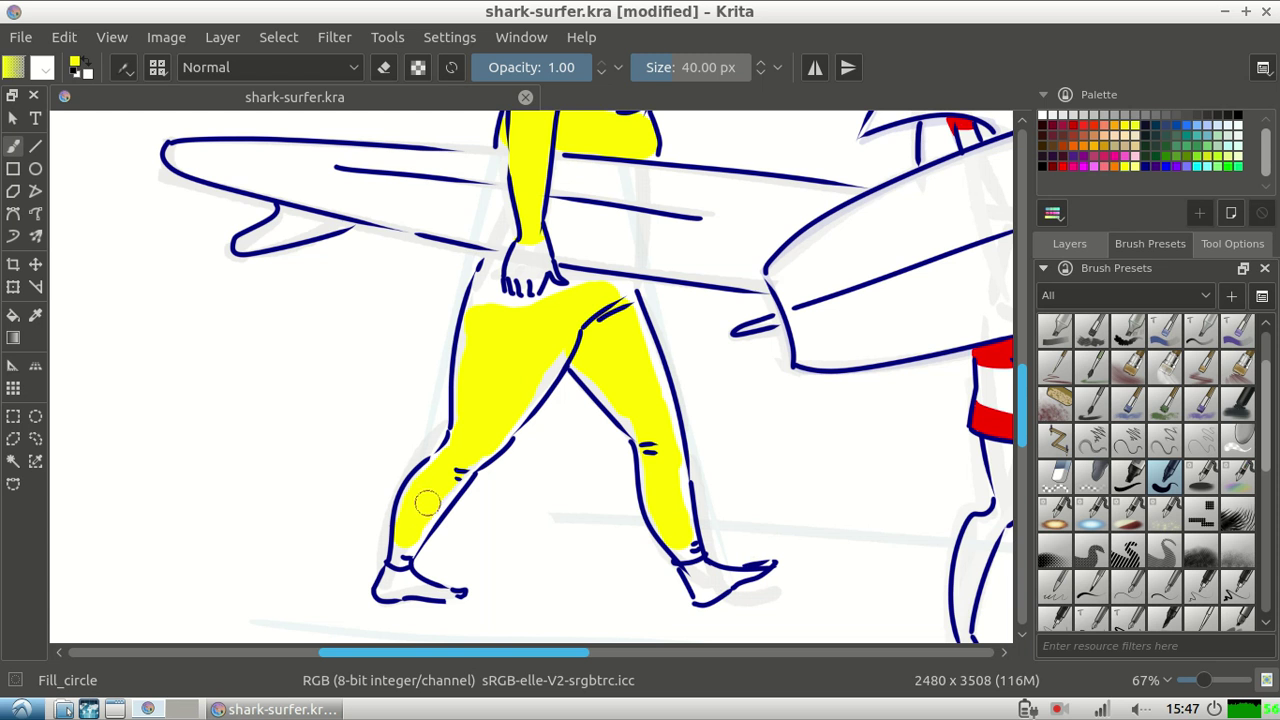
{"action": "left_click_drag", "start_coordinate": [426, 503], "coordinate": [463, 441]}
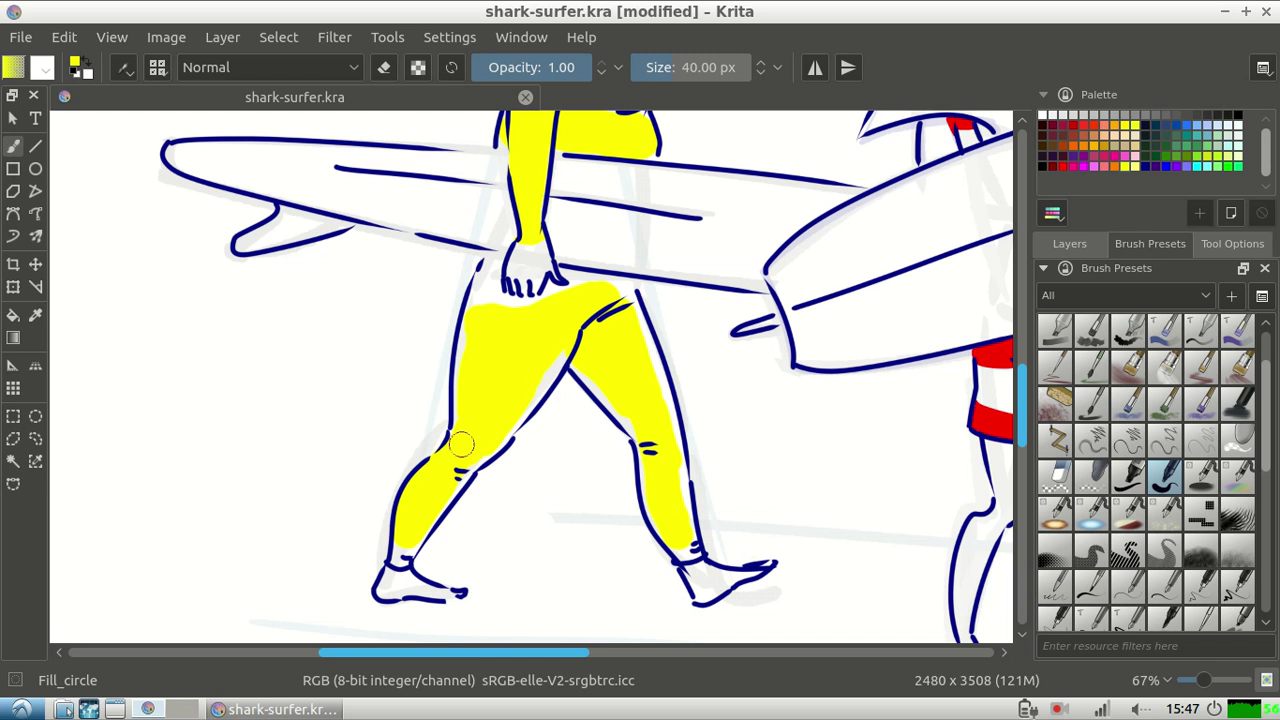
{"action": "left_click_drag", "start_coordinate": [461, 445], "coordinate": [479, 330]}
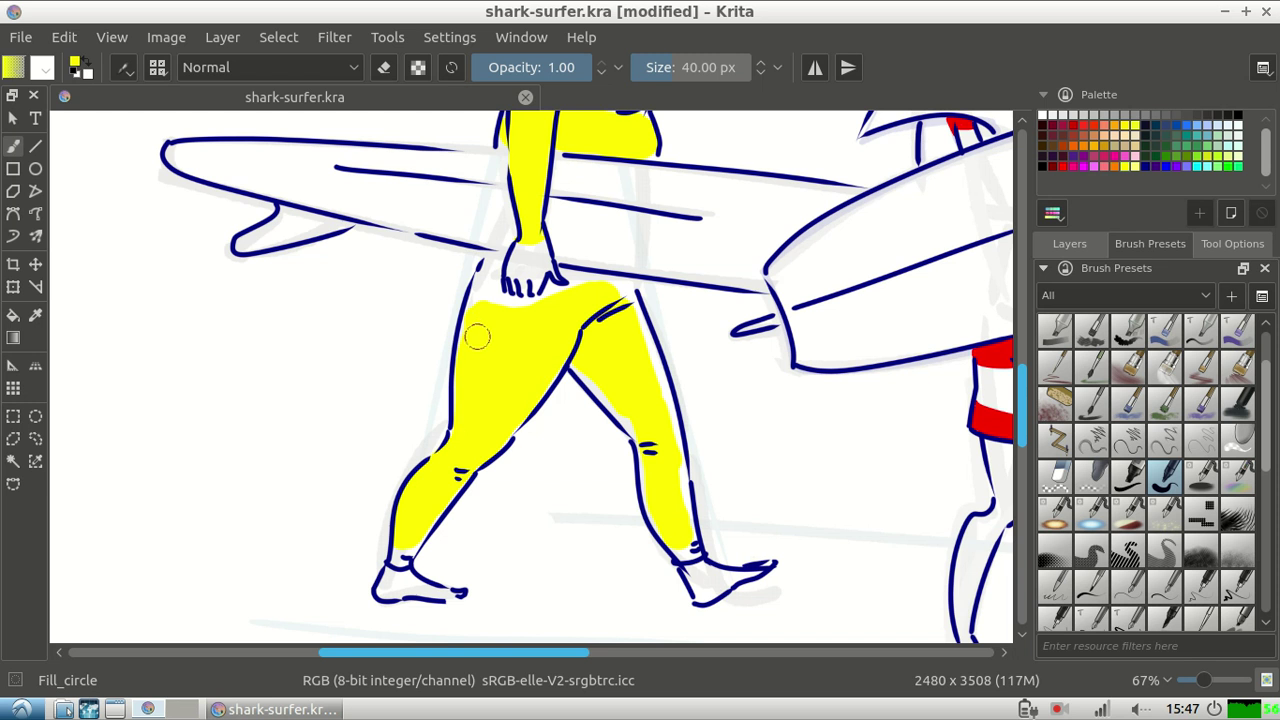
Fill the remaining white gaps at the thigh top, right leg edge, ankle and around the hand.
{"action": "left_click_drag", "start_coordinate": [477, 337], "coordinate": [650, 403]}
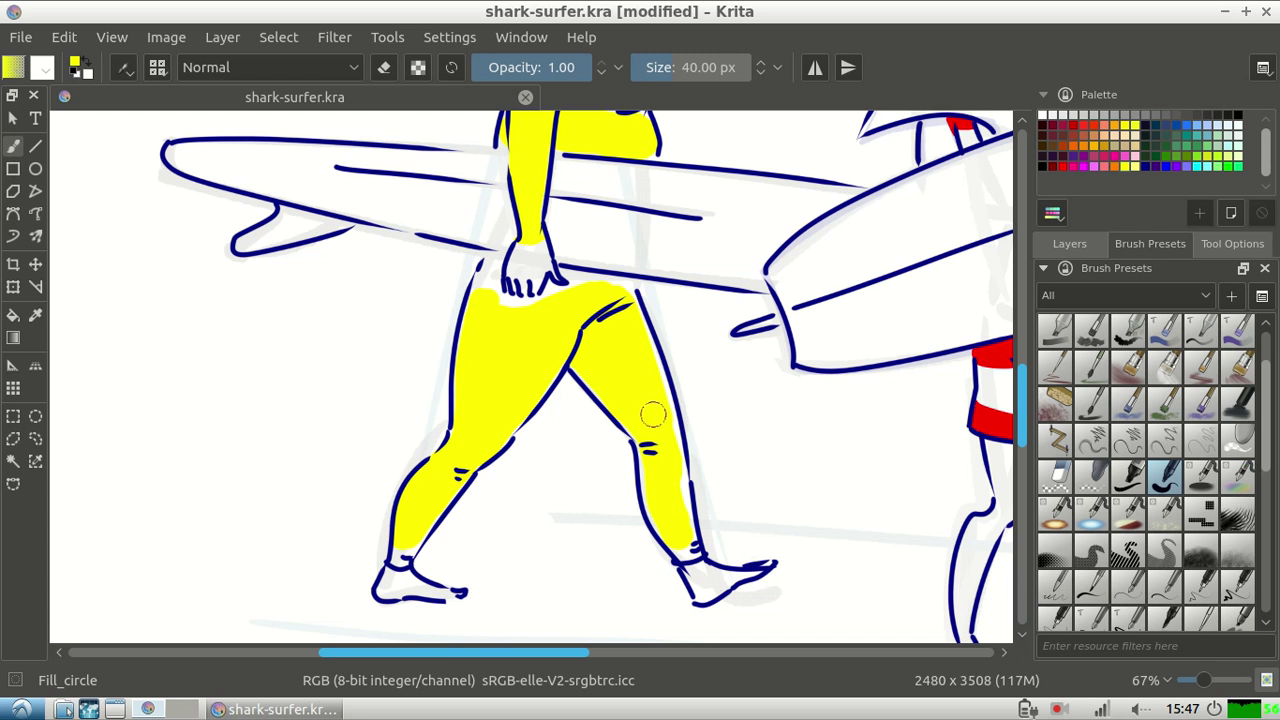
{"action": "left_click_drag", "start_coordinate": [683, 472], "coordinate": [687, 510]}
{"action": "left_click", "coordinate": [399, 548]}
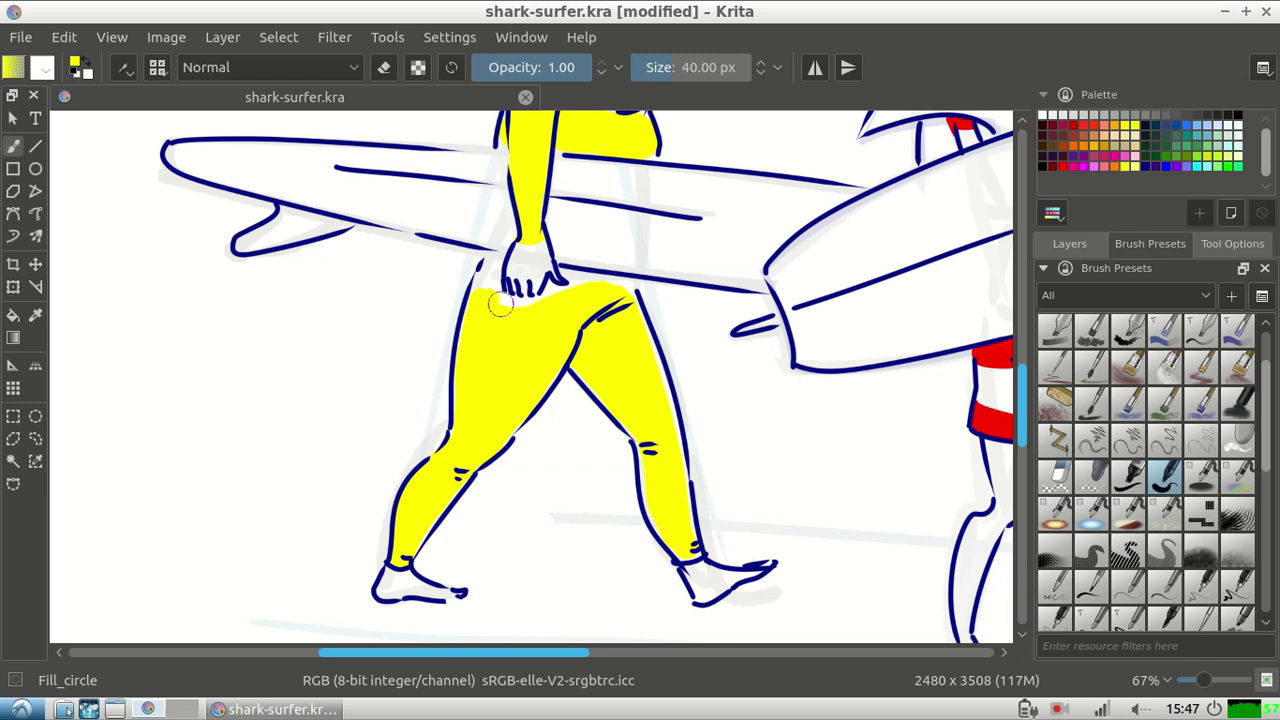
{"action": "left_click_drag", "start_coordinate": [501, 306], "coordinate": [484, 286]}
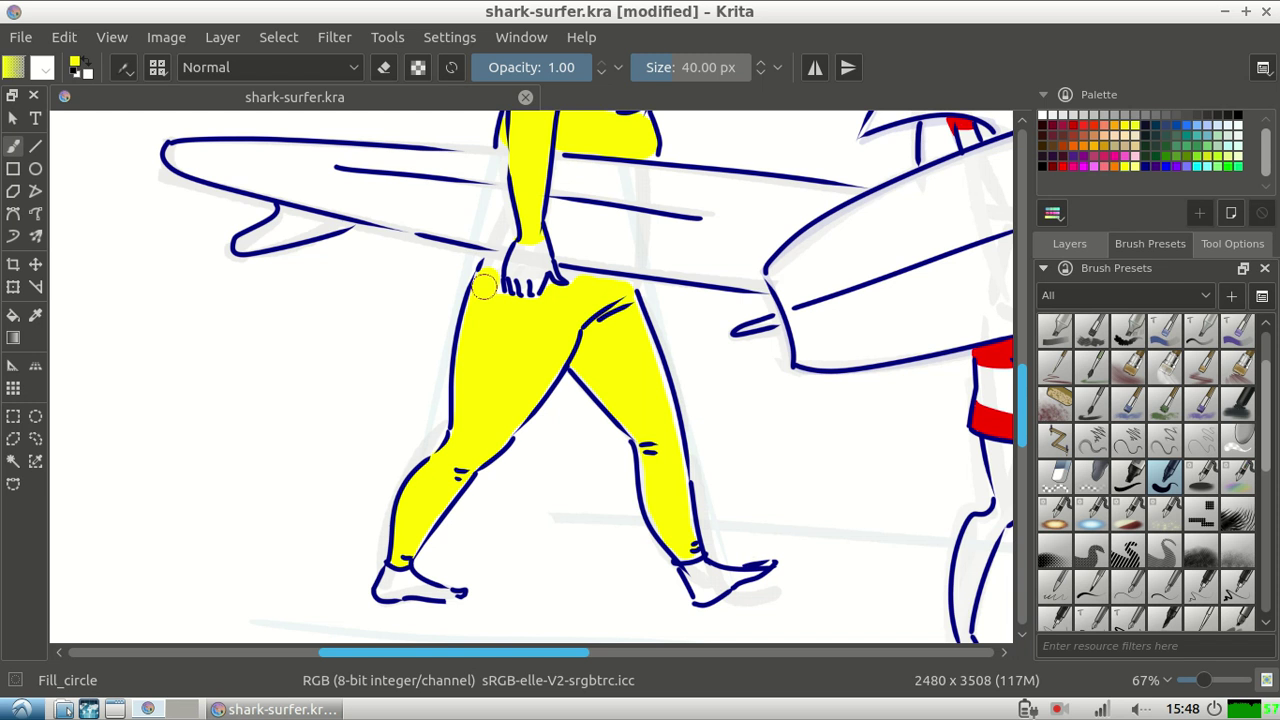
{"action": "scroll", "coordinate": [597, 638], "scroll_direction": "up", "scroll_amount": 2}
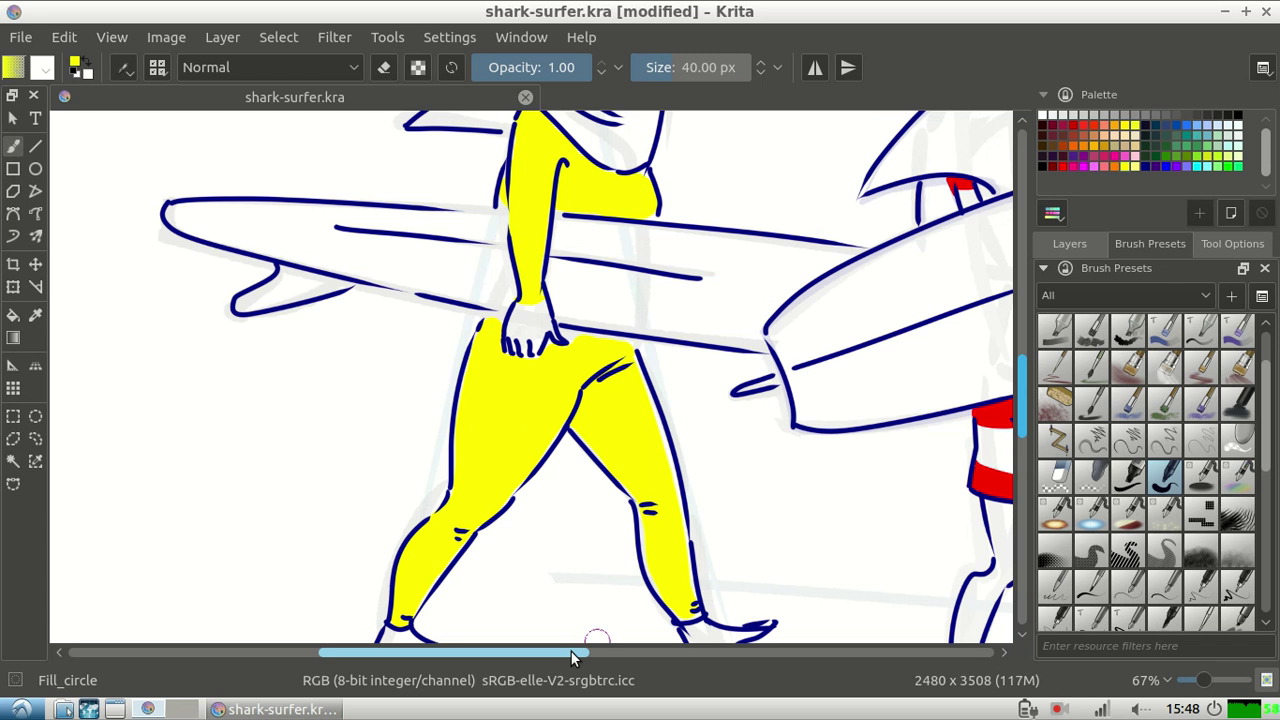
Scroll right to the second surfer and pick an orange-red palette colour.
{"action": "left_click_drag", "start_coordinate": [573, 652], "coordinate": [678, 652]}
{"action": "left_click", "coordinate": [1083, 158]}
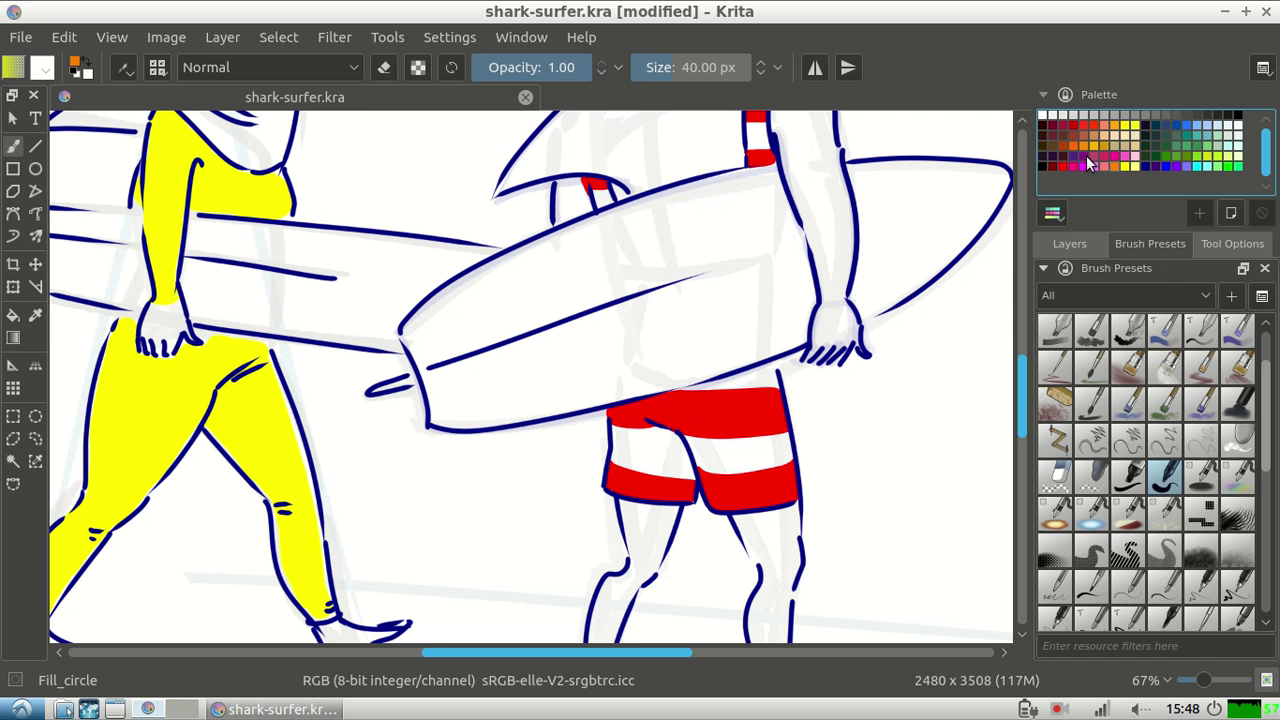
Paint the right surfer's surfboard solid lime green and pan back to the left shark.
{"action": "left_click", "coordinate": [1214, 155]}
{"action": "left_click_drag", "start_coordinate": [585, 335], "coordinate": [630, 357]}
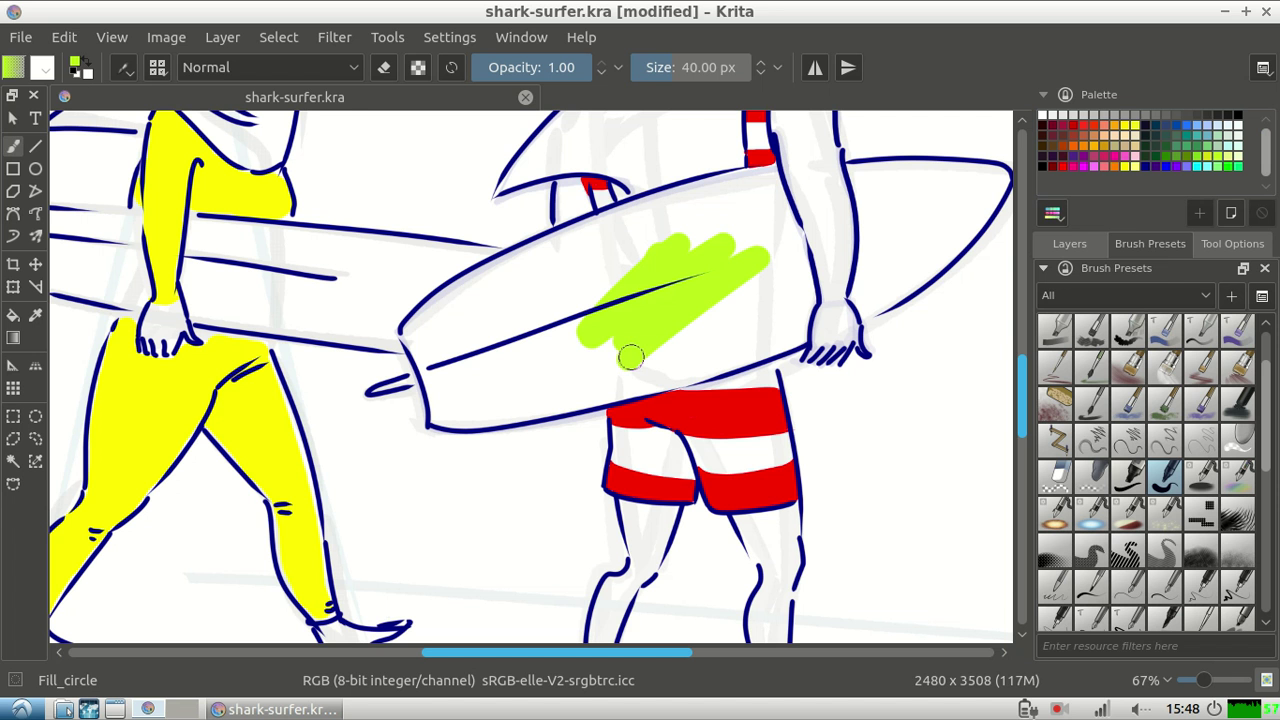
{"action": "left_click_drag", "start_coordinate": [630, 357], "coordinate": [643, 347]}
{"action": "left_click_drag", "start_coordinate": [643, 347], "coordinate": [580, 232]}
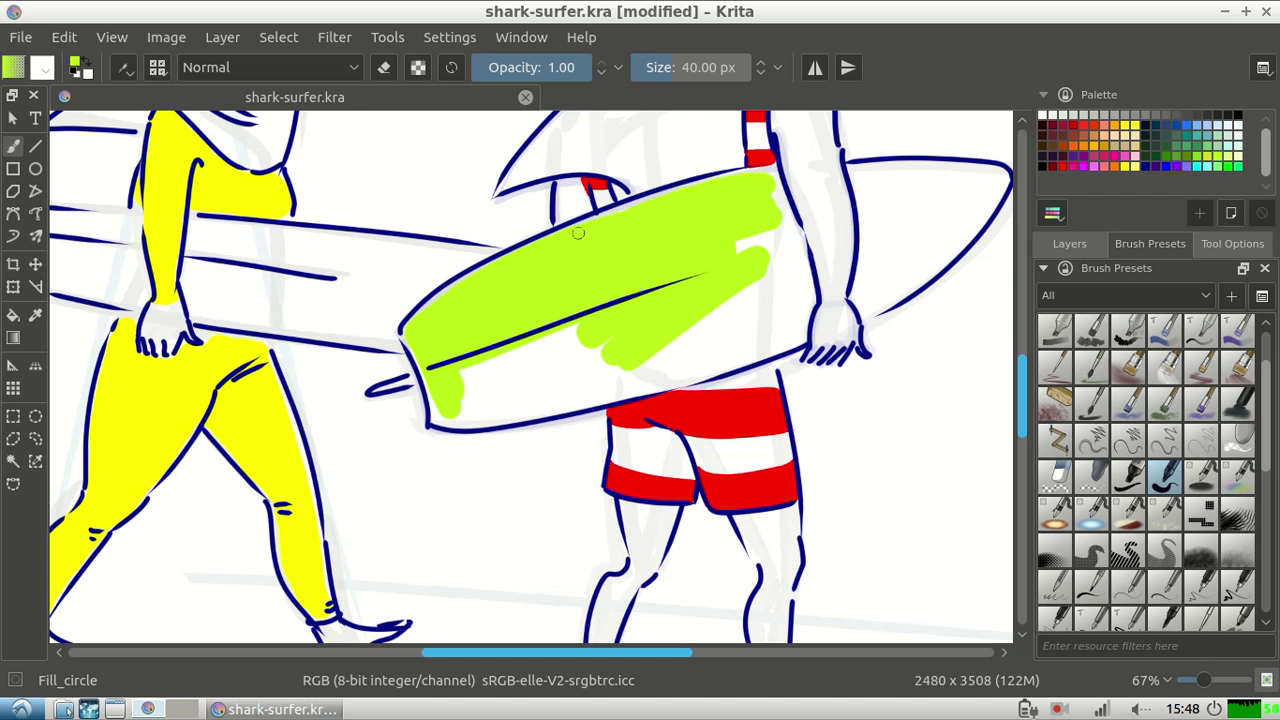
{"action": "left_click_drag", "start_coordinate": [578, 233], "coordinate": [479, 399]}
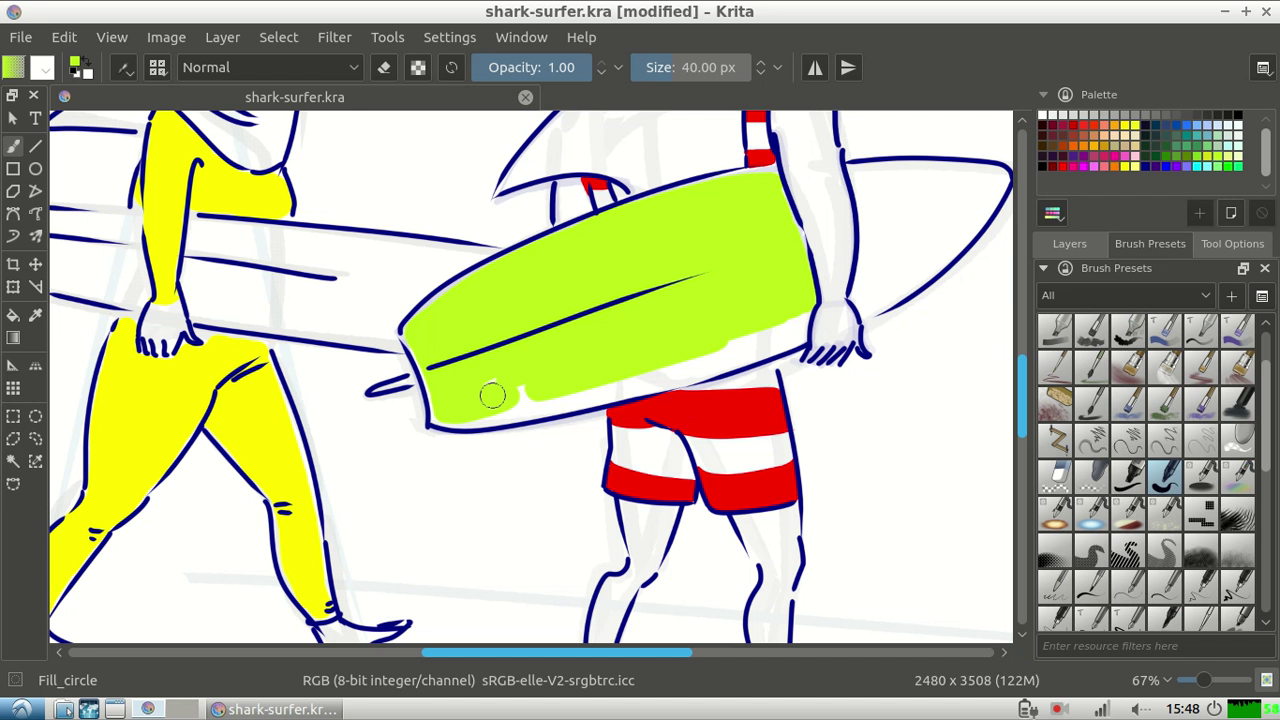
{"action": "left_click_drag", "start_coordinate": [492, 396], "coordinate": [917, 237]}
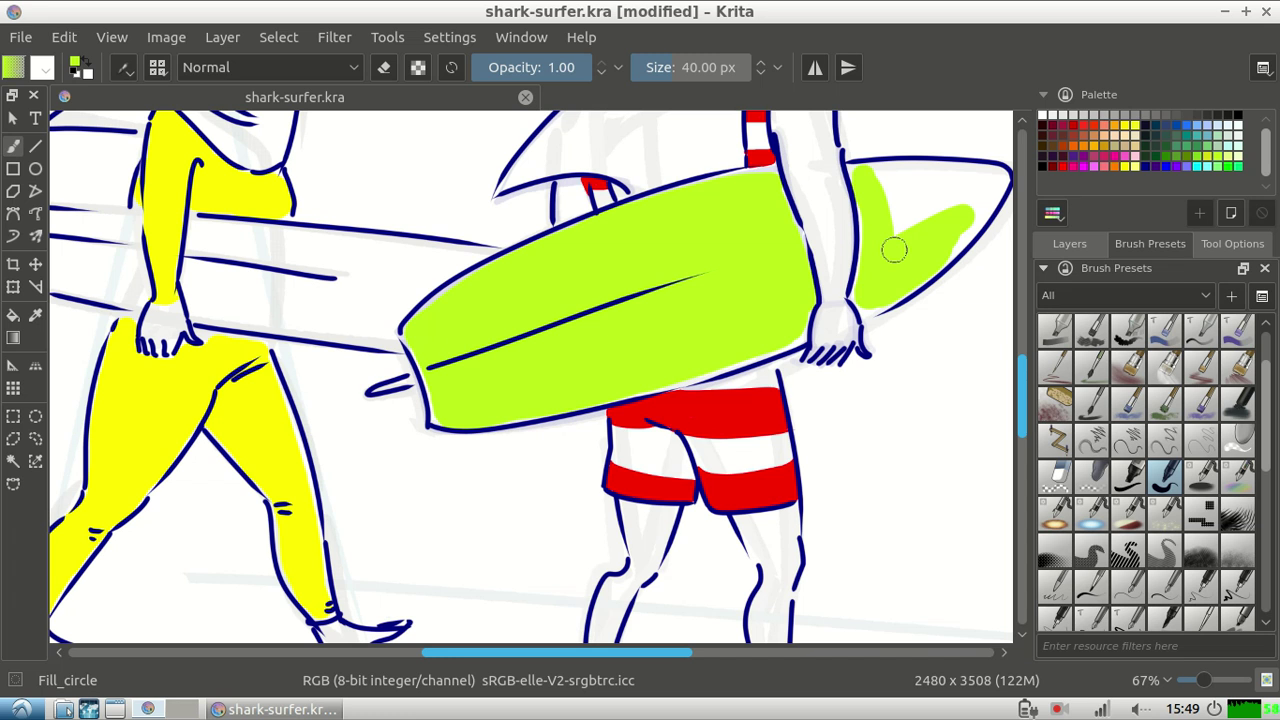
{"action": "left_click_drag", "start_coordinate": [638, 652], "coordinate": [548, 652]}
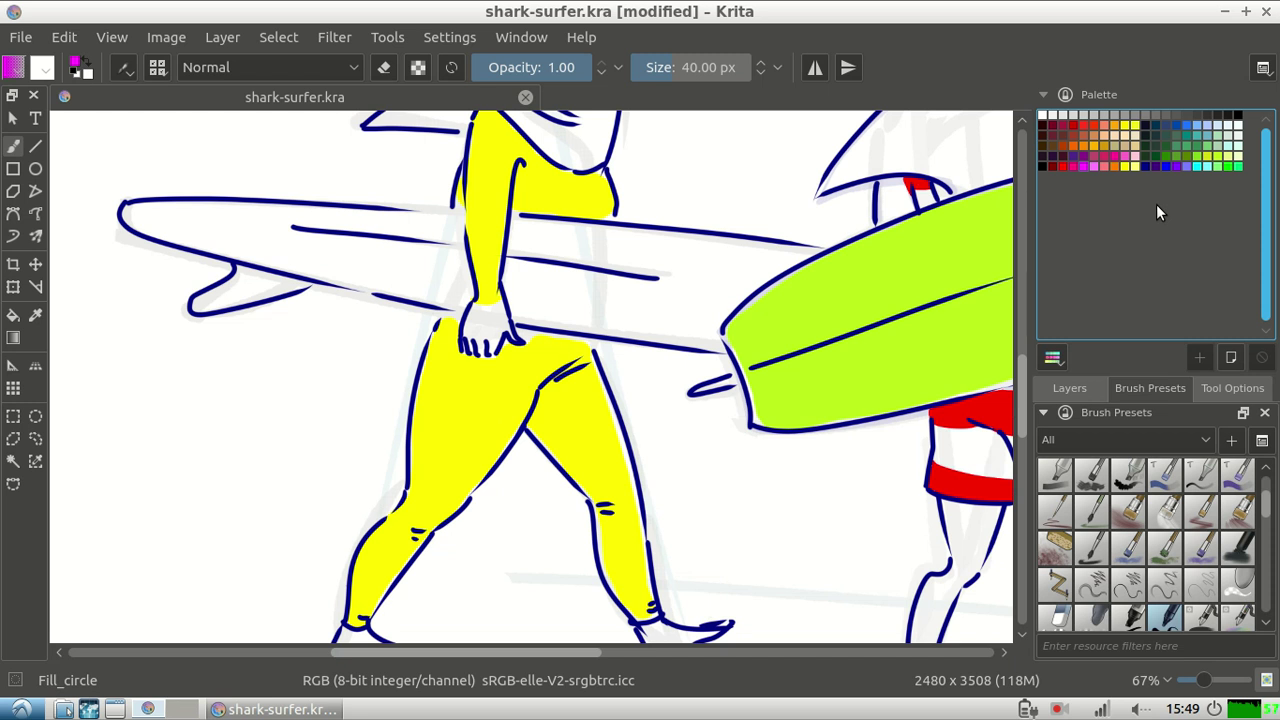
Switch the Palette docker to the PixelArt 32 palette.
{"action": "left_click", "coordinate": [1052, 357]}
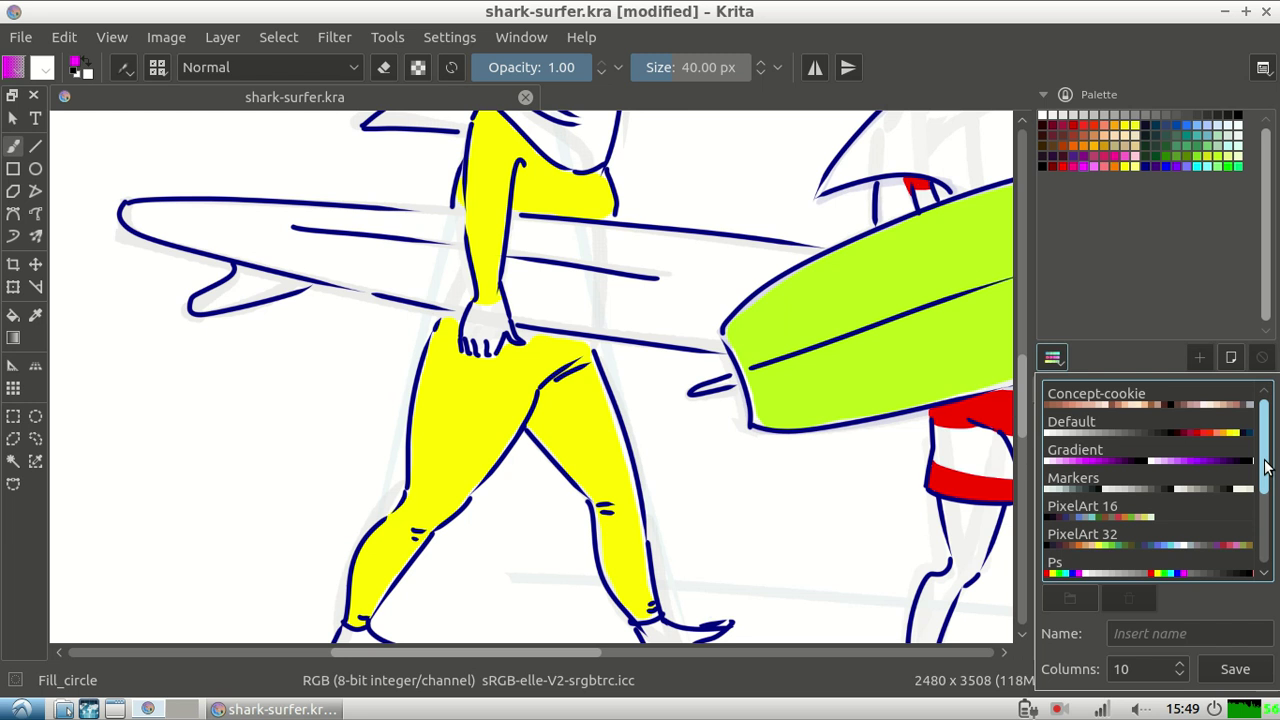
{"action": "scroll", "coordinate": [1110, 510], "scroll_direction": "down", "scroll_amount": 1}
{"action": "left_click", "coordinate": [1110, 510]}
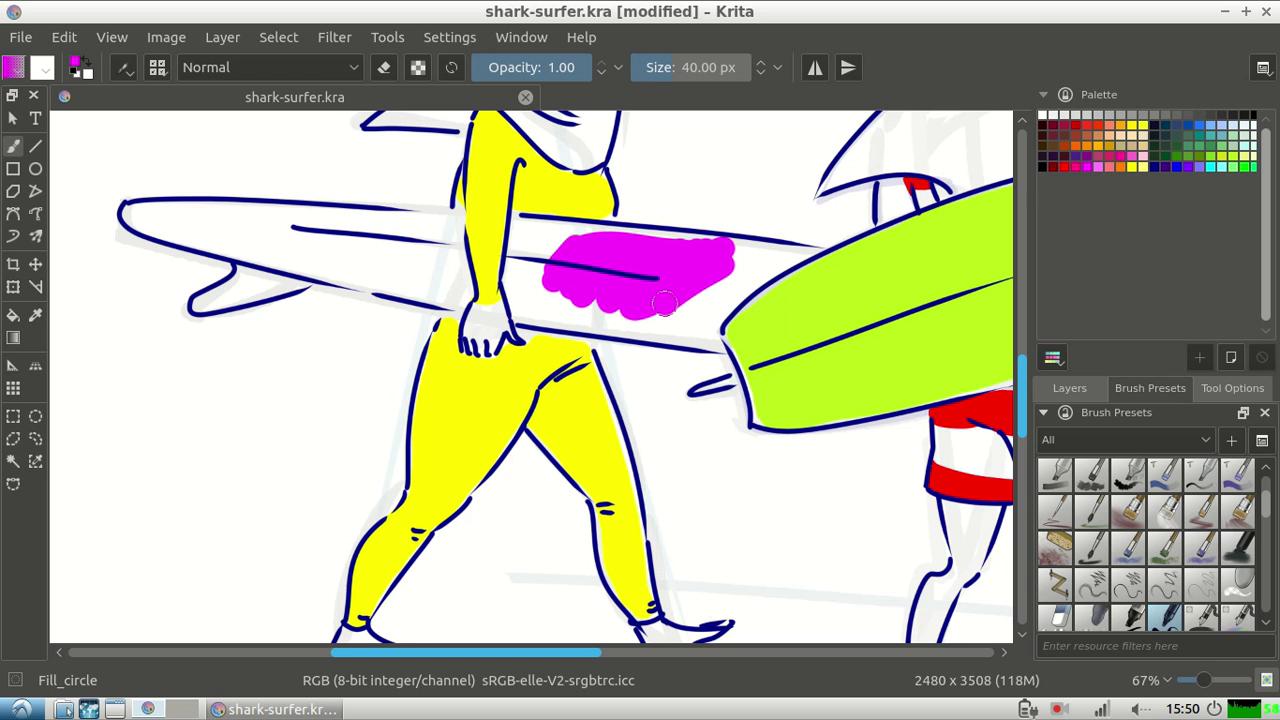
Paint magenta across the left surfboard's middle, edges and far-left tail.
{"action": "left_click_drag", "start_coordinate": [664, 304], "coordinate": [649, 323]}
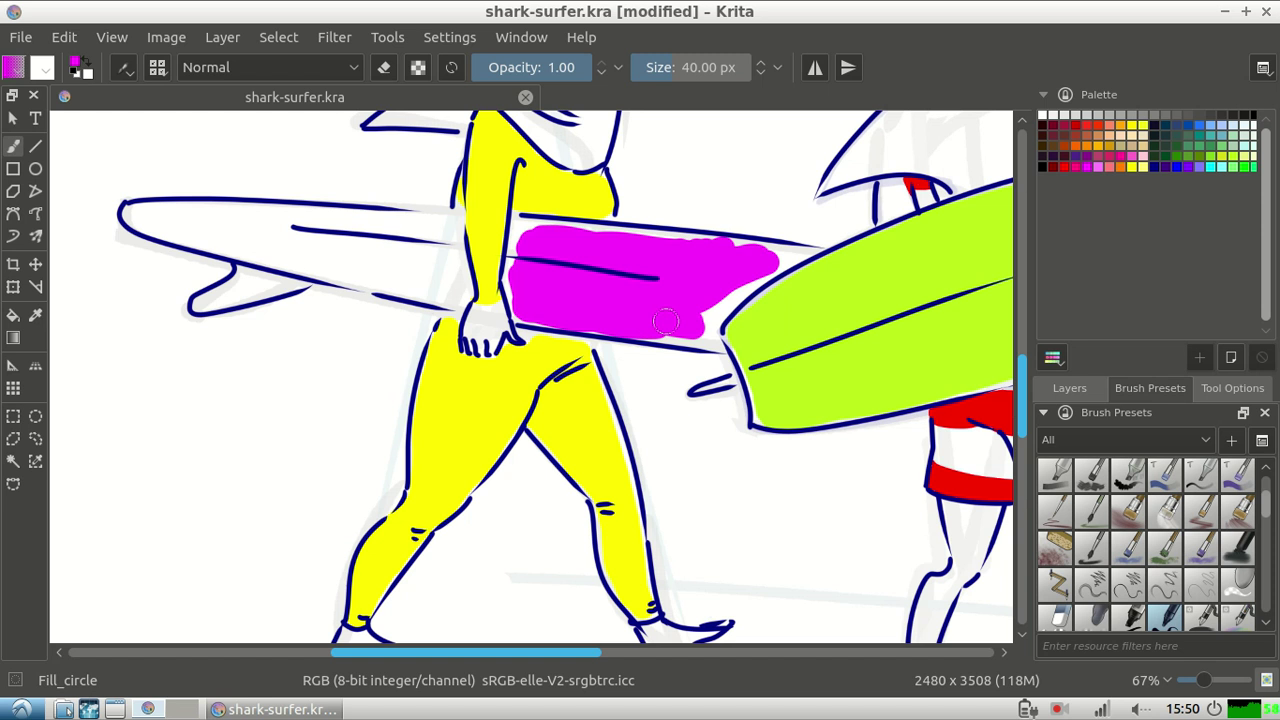
{"action": "left_click_drag", "start_coordinate": [666, 321], "coordinate": [524, 245]}
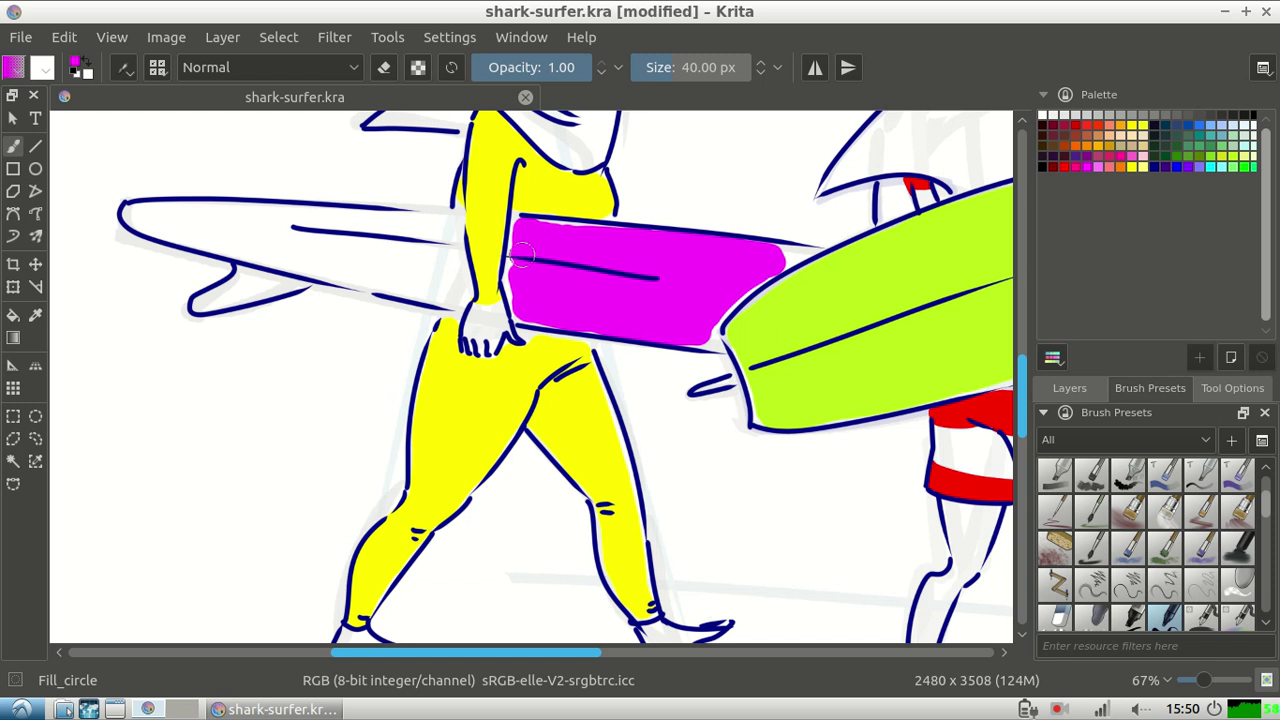
{"action": "left_click_drag", "start_coordinate": [522, 256], "coordinate": [708, 318]}
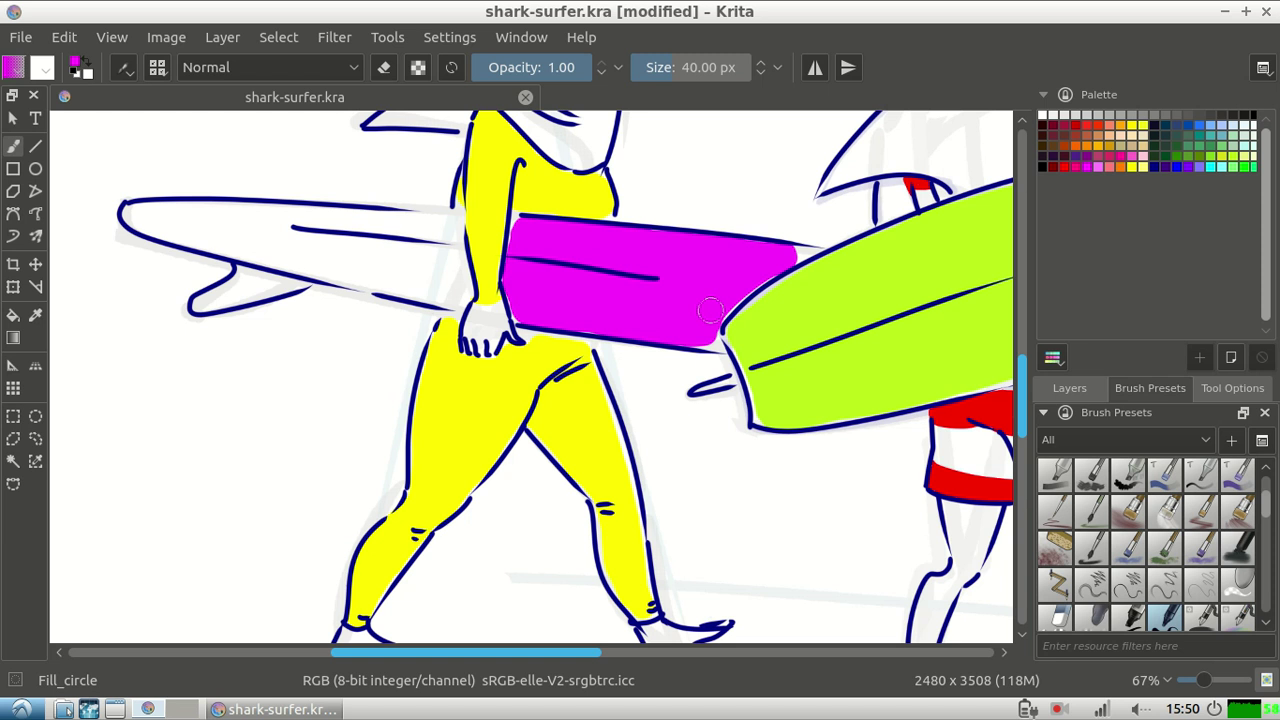
{"action": "left_click_drag", "start_coordinate": [130, 215], "coordinate": [430, 245]}
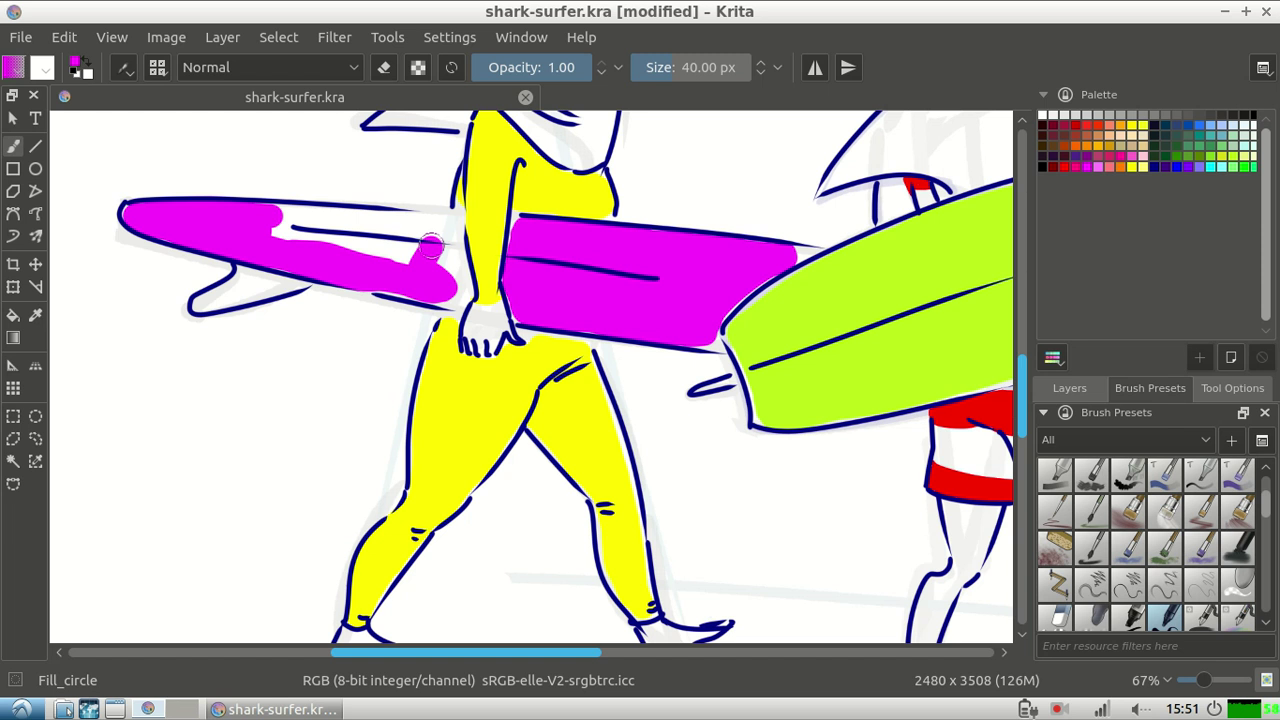
Paint magenta over the last white gaps on the left board, then choose a new colour.
{"action": "left_click", "coordinate": [429, 245]}
{"action": "left_click_drag", "start_coordinate": [428, 245], "coordinate": [461, 293]}
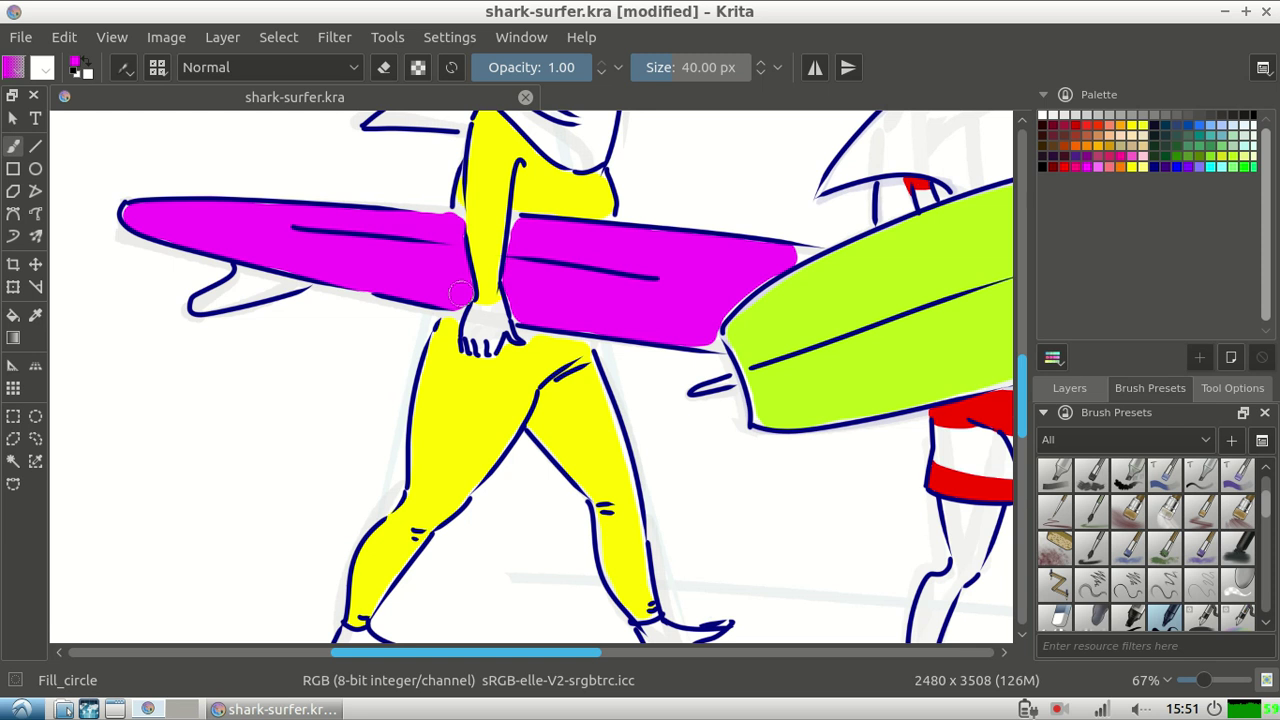
{"action": "left_click", "coordinate": [462, 292], "text": "ctrl"}
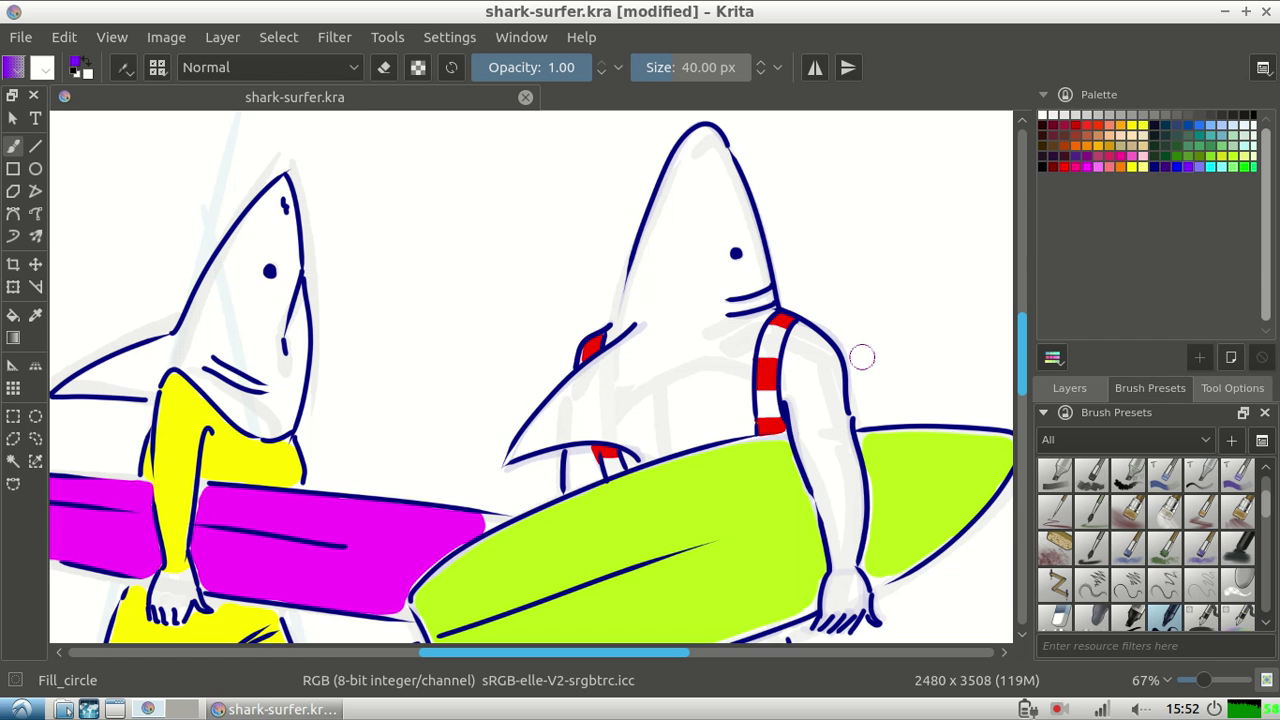
Show the layer list and move Layer 6 below Layer 5.
{"action": "left_click", "coordinate": [1069, 388]}
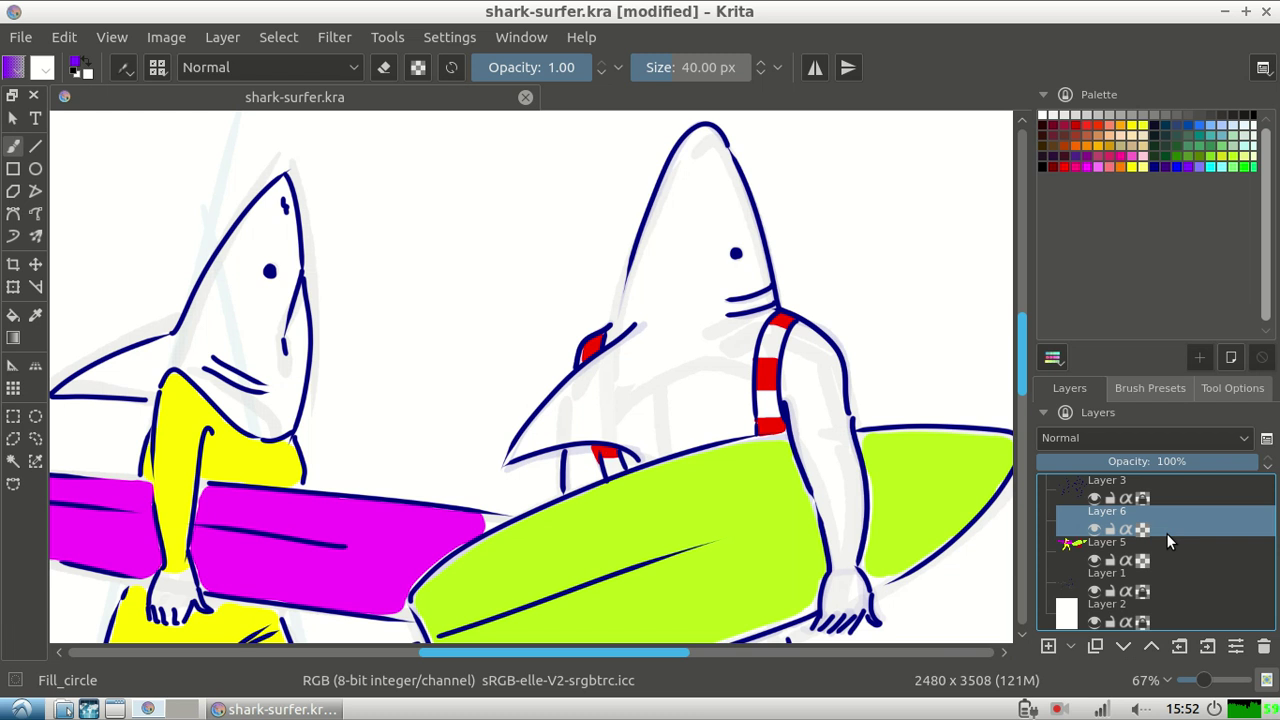
{"action": "key", "text": "ctrl+z"}
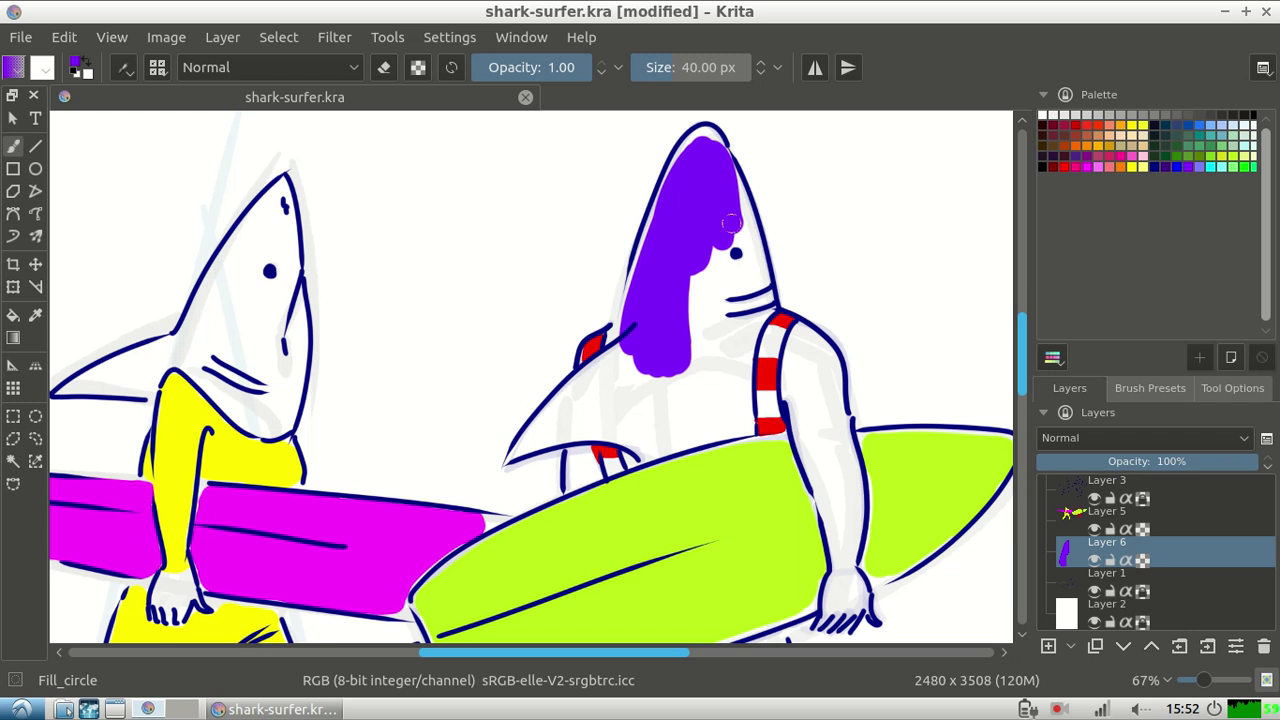
Paint purple over the right shark's remaining head, back fin and shoulder.
{"action": "left_click_drag", "start_coordinate": [731, 222], "coordinate": [651, 339]}
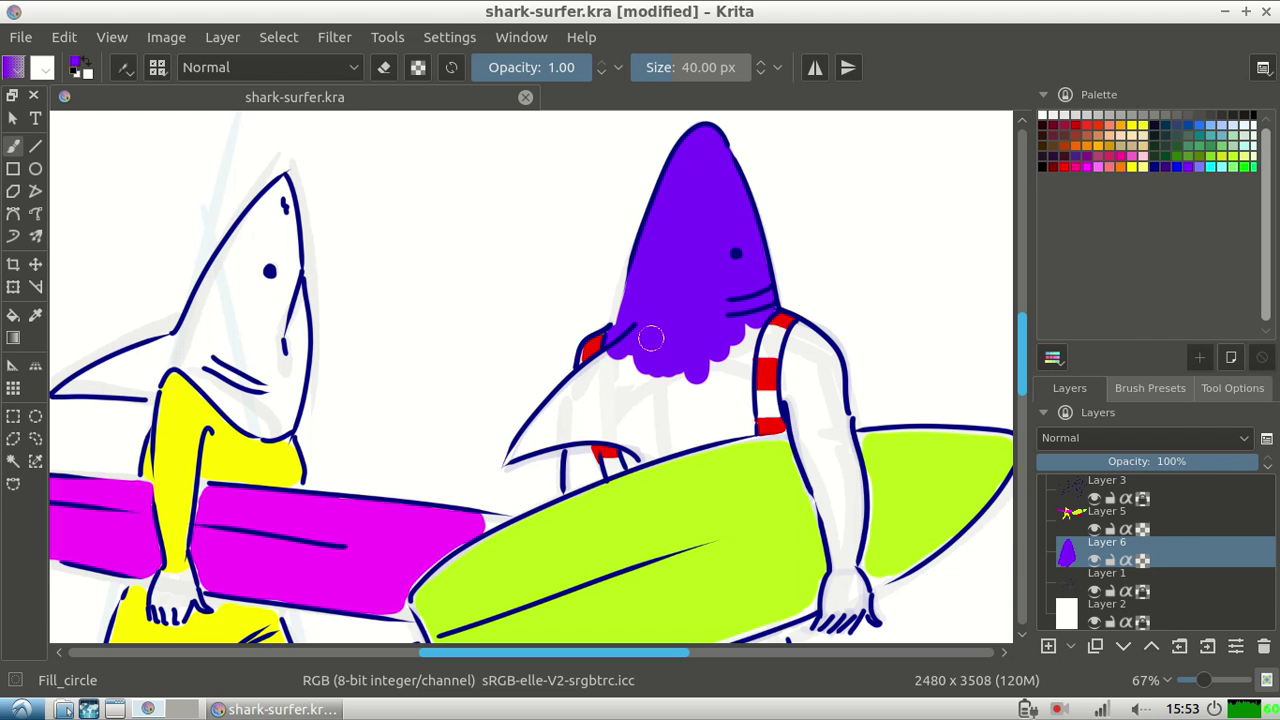
{"action": "left_click_drag", "start_coordinate": [651, 338], "coordinate": [800, 348]}
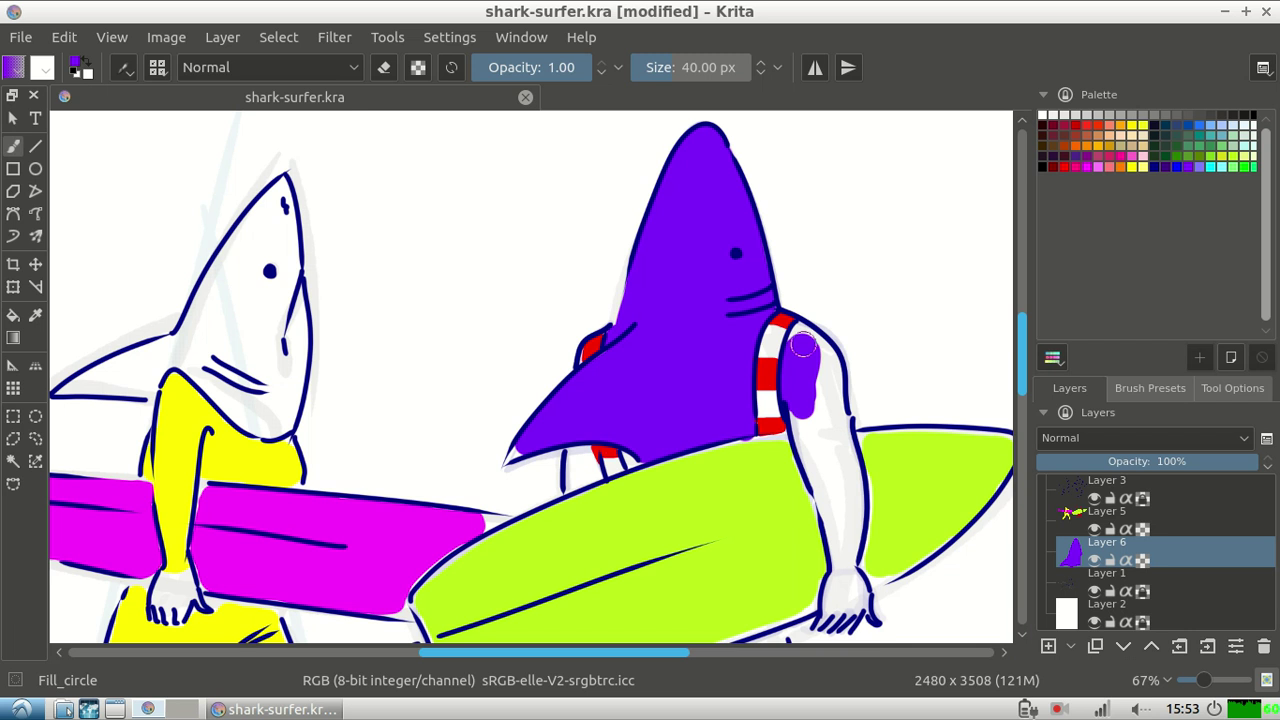
Colour the right shark's arm and both hands purple, shrinking the brush to 30 px.
{"action": "left_click_drag", "start_coordinate": [803, 345], "coordinate": [840, 560]}
{"action": "left_click_drag", "start_coordinate": [582, 470], "coordinate": [580, 447]}
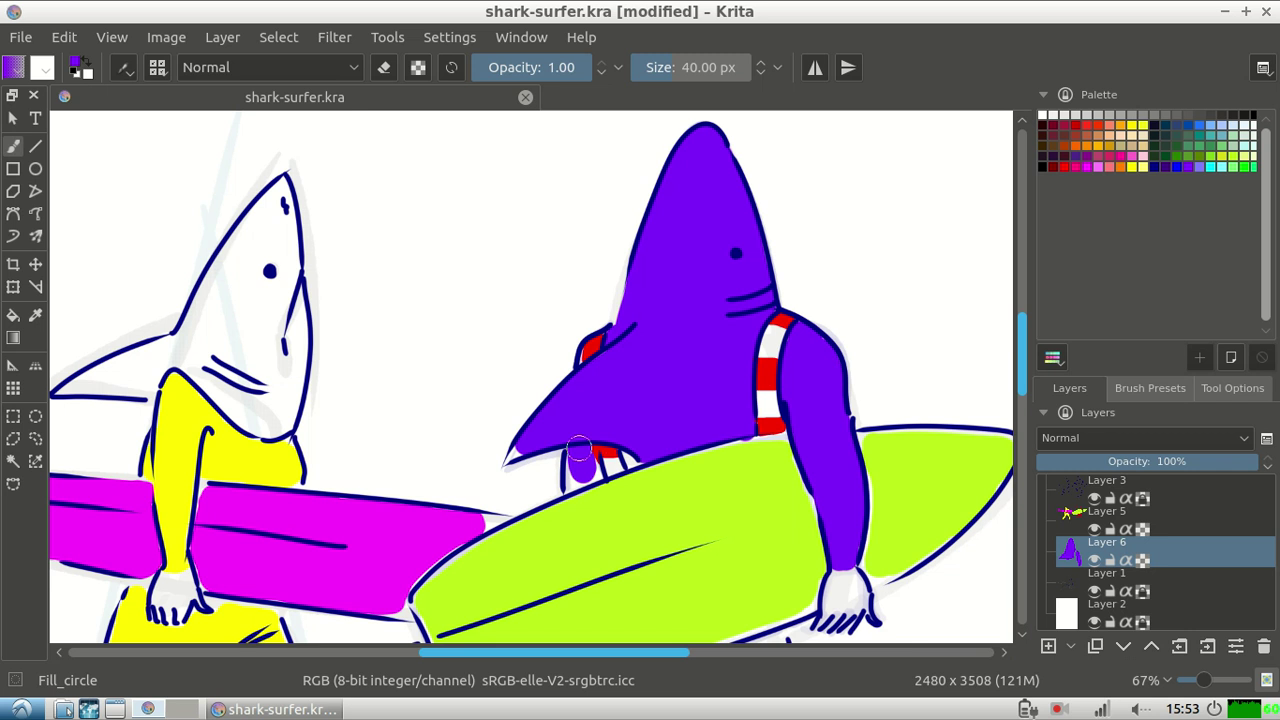
{"action": "left_click_drag", "start_coordinate": [579, 447], "coordinate": [581, 457]}
{"action": "key", "text": "bracketleft"}
{"action": "left_click_drag", "start_coordinate": [832, 578], "coordinate": [856, 604]}
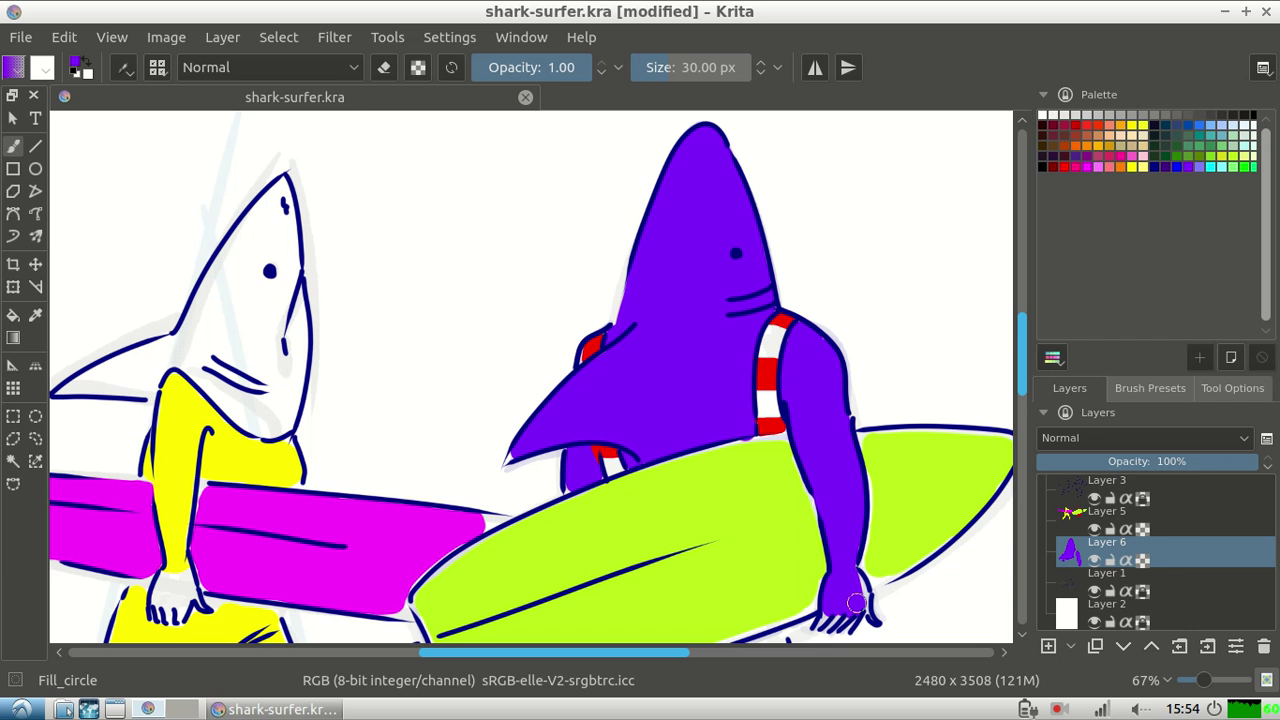
Paint the shark's left leg purple down to the foot, then switch to eraser mode.
{"action": "scroll", "coordinate": [857, 603], "scroll_direction": "down", "scroll_amount": 5}
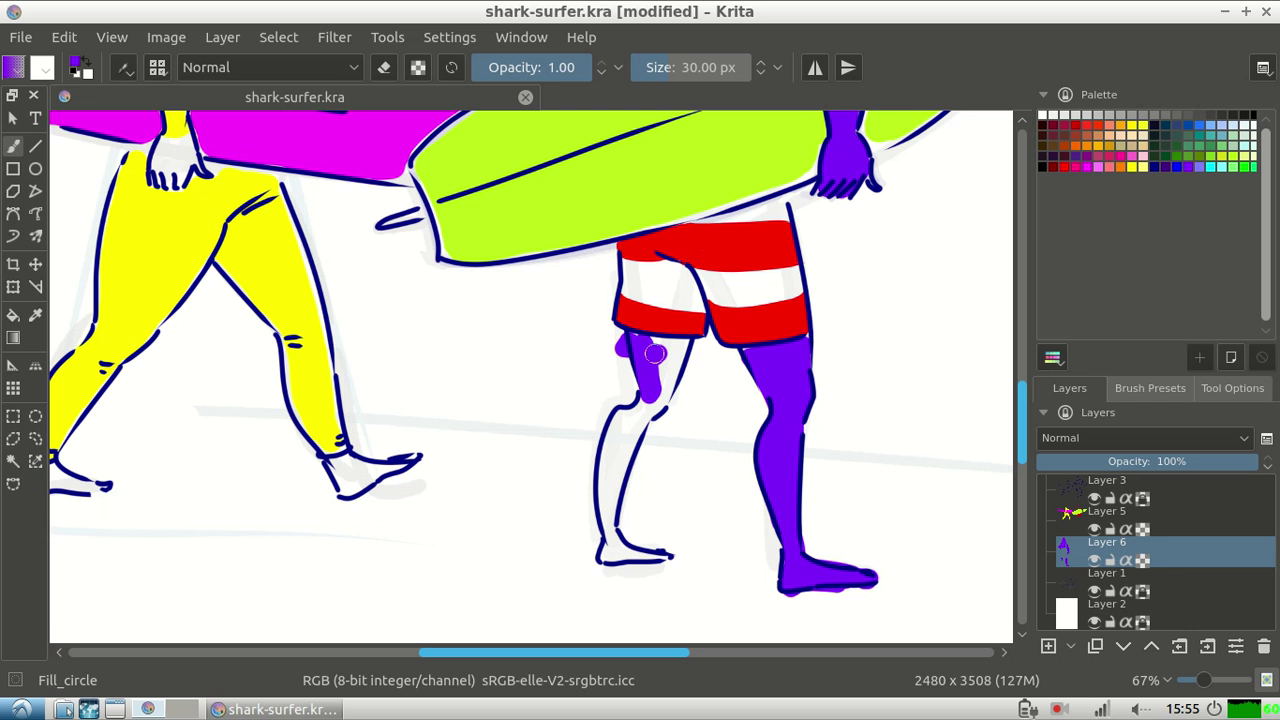
{"action": "left_click_drag", "start_coordinate": [655, 353], "coordinate": [615, 555]}
{"action": "key", "text": "e"}
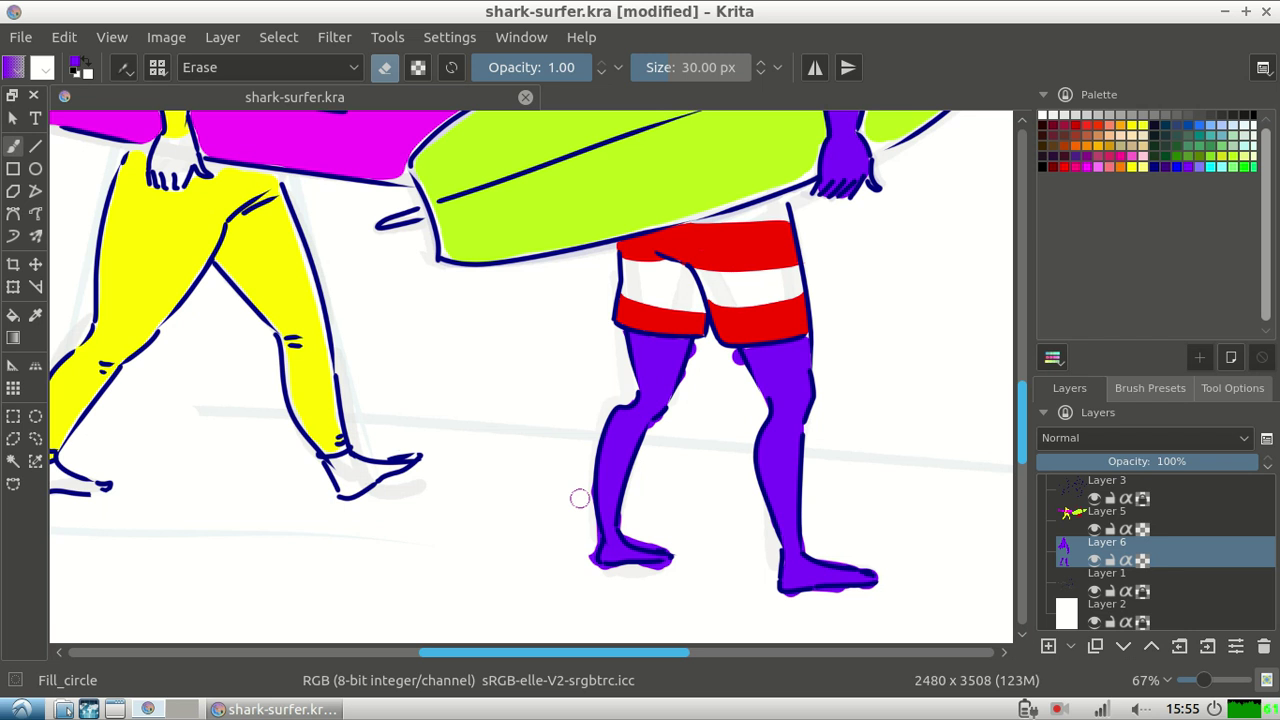
Erase the purple spill around the left foot and make the top layer active.
{"action": "left_click_drag", "start_coordinate": [590, 525], "coordinate": [622, 566]}
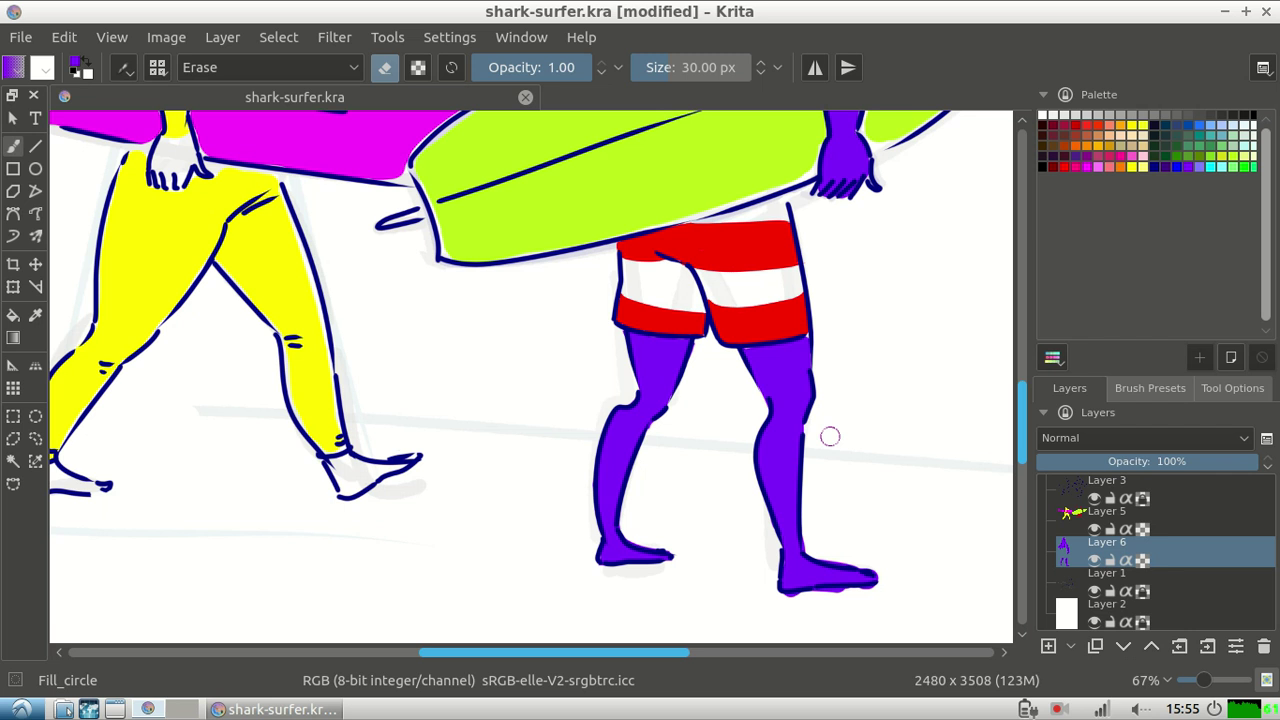
{"action": "key", "text": "Page_Up"}
{"action": "key", "text": "Page_Up"}
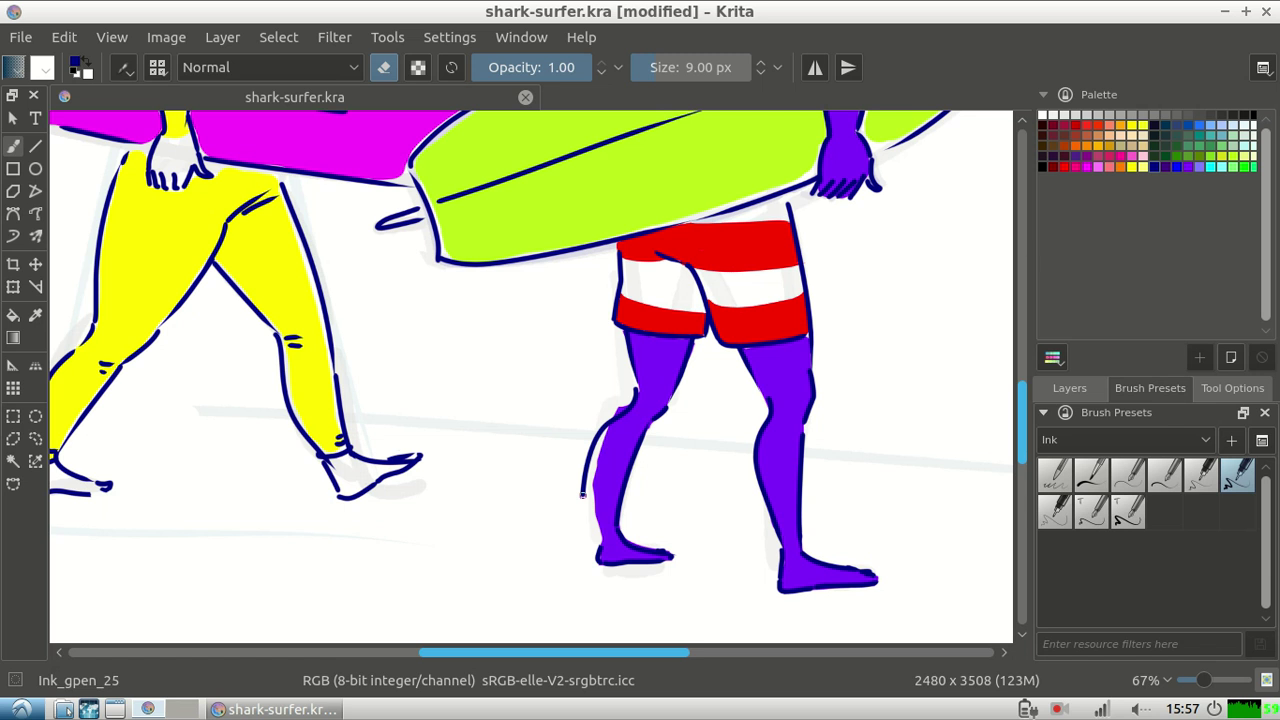
Erase the stray ink line along the left leg and scroll up to the heads.
{"action": "left_click_drag", "start_coordinate": [583, 494], "coordinate": [609, 447]}
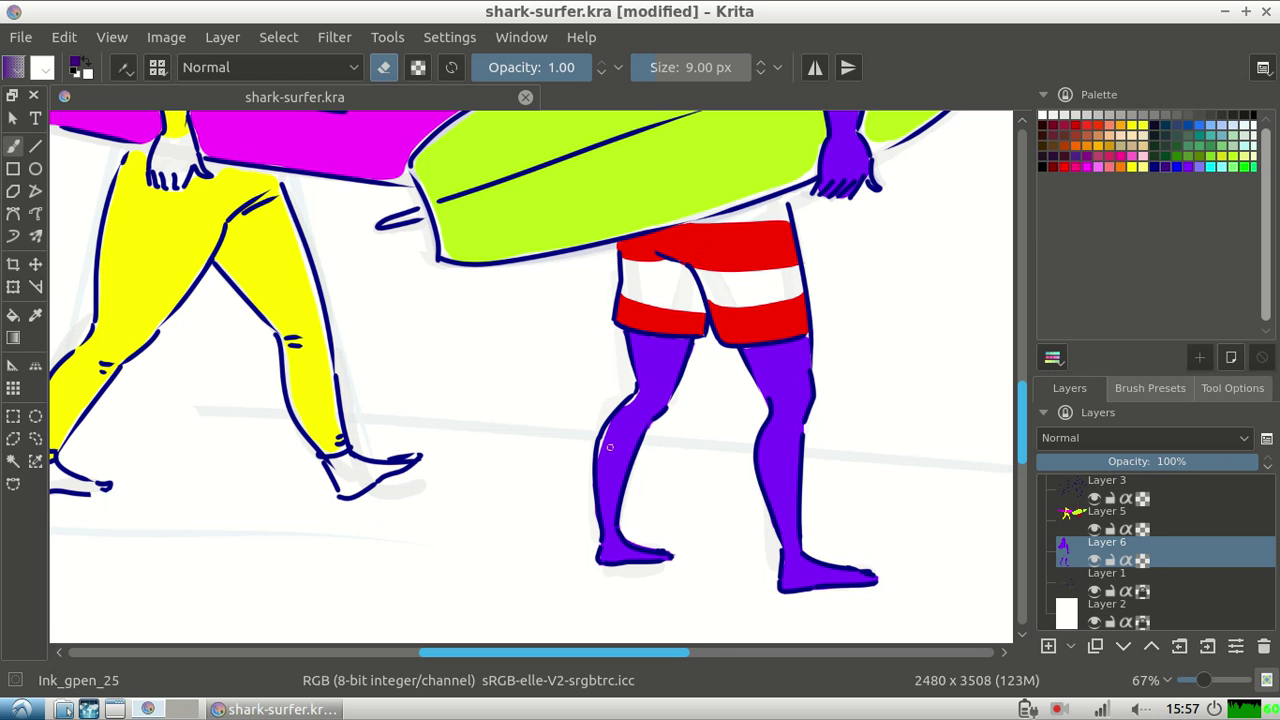
{"action": "scroll", "coordinate": [609, 447], "scroll_direction": "up", "scroll_amount": 5}
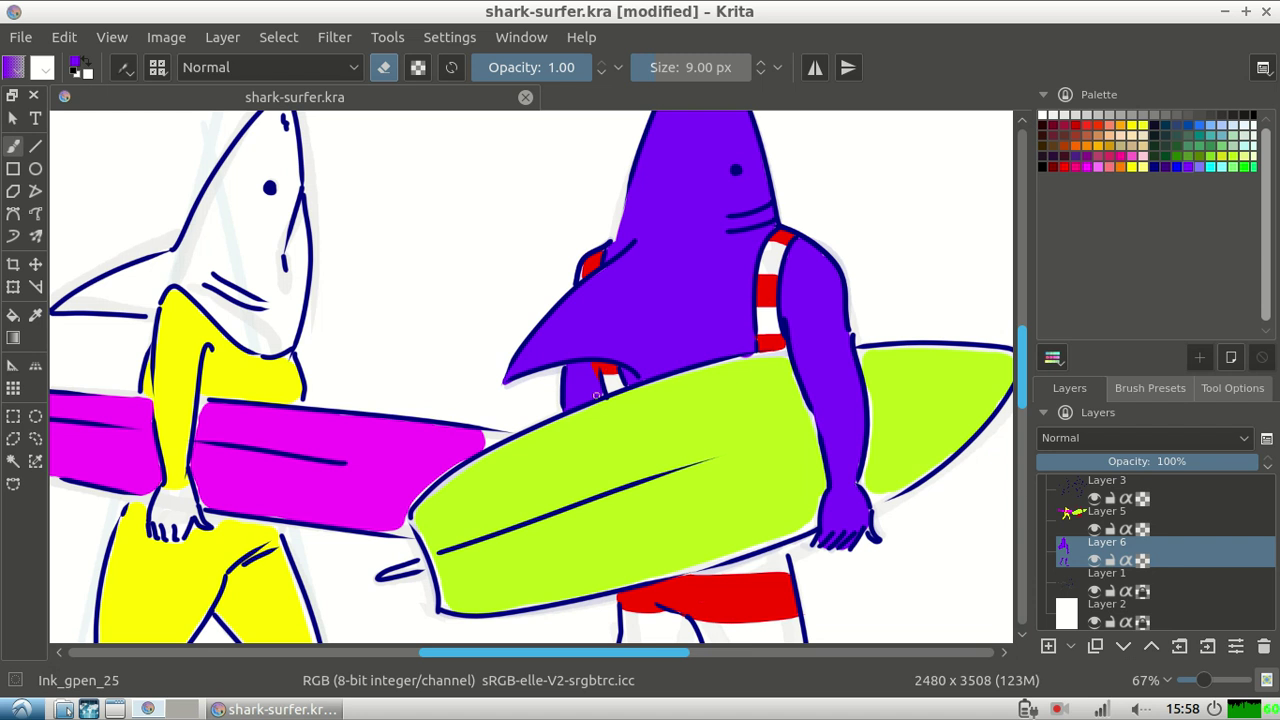
Sample the right surfboard's lime green as the foreground colour.
{"action": "left_click", "coordinate": [500, 484], "text": "ctrl"}
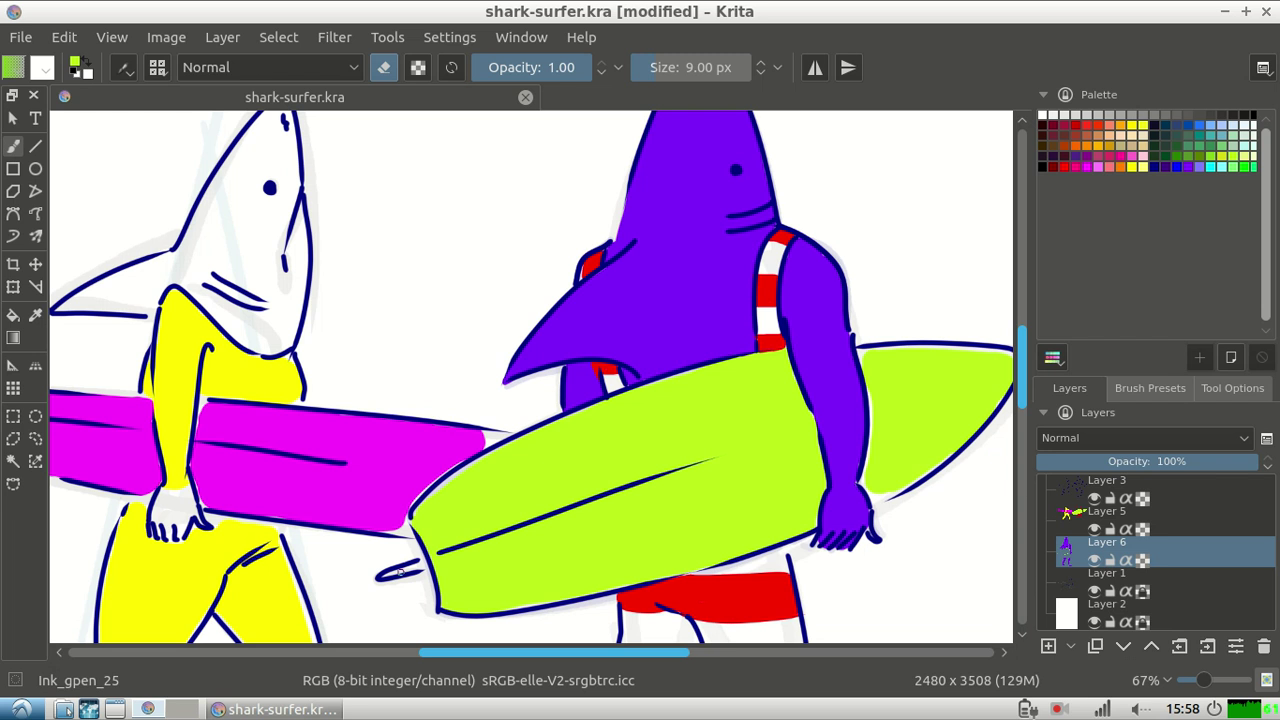
Undo to restore the lime board's back tip, then pan the canvas.
{"action": "key", "text": "ctrl+z"}
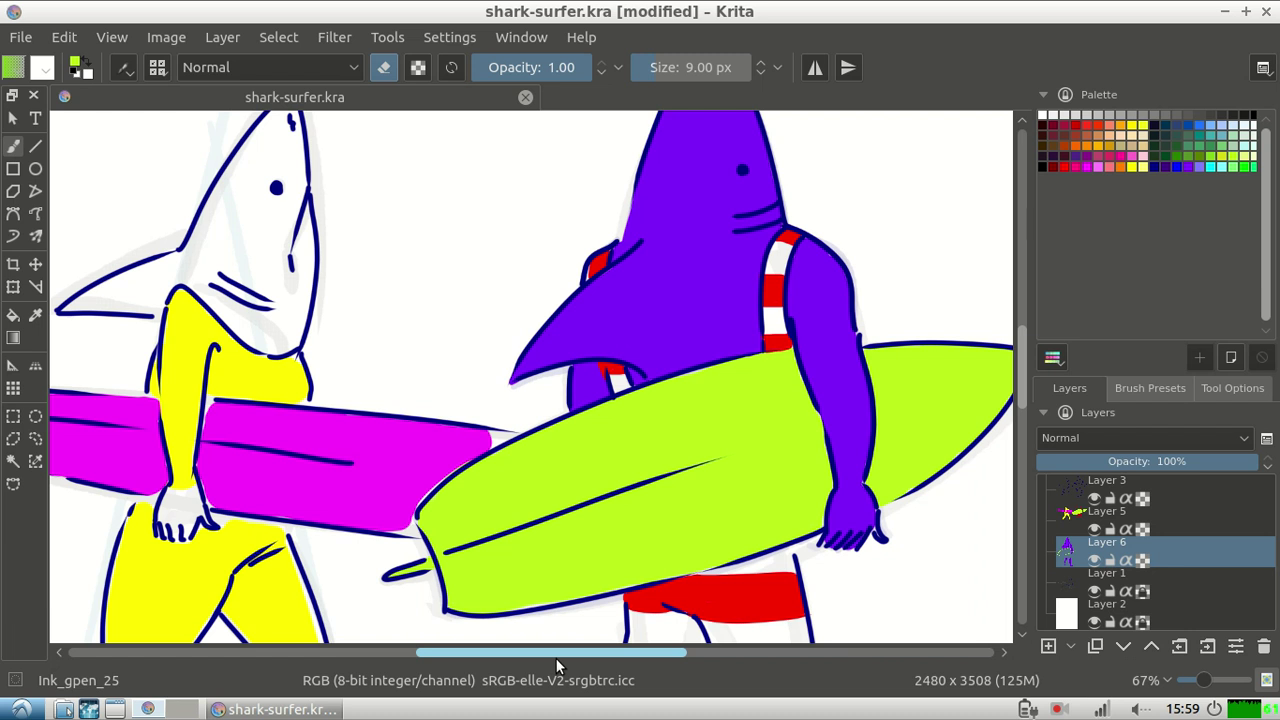
{"action": "left_click_drag", "start_coordinate": [556, 658], "coordinate": [520, 658]}
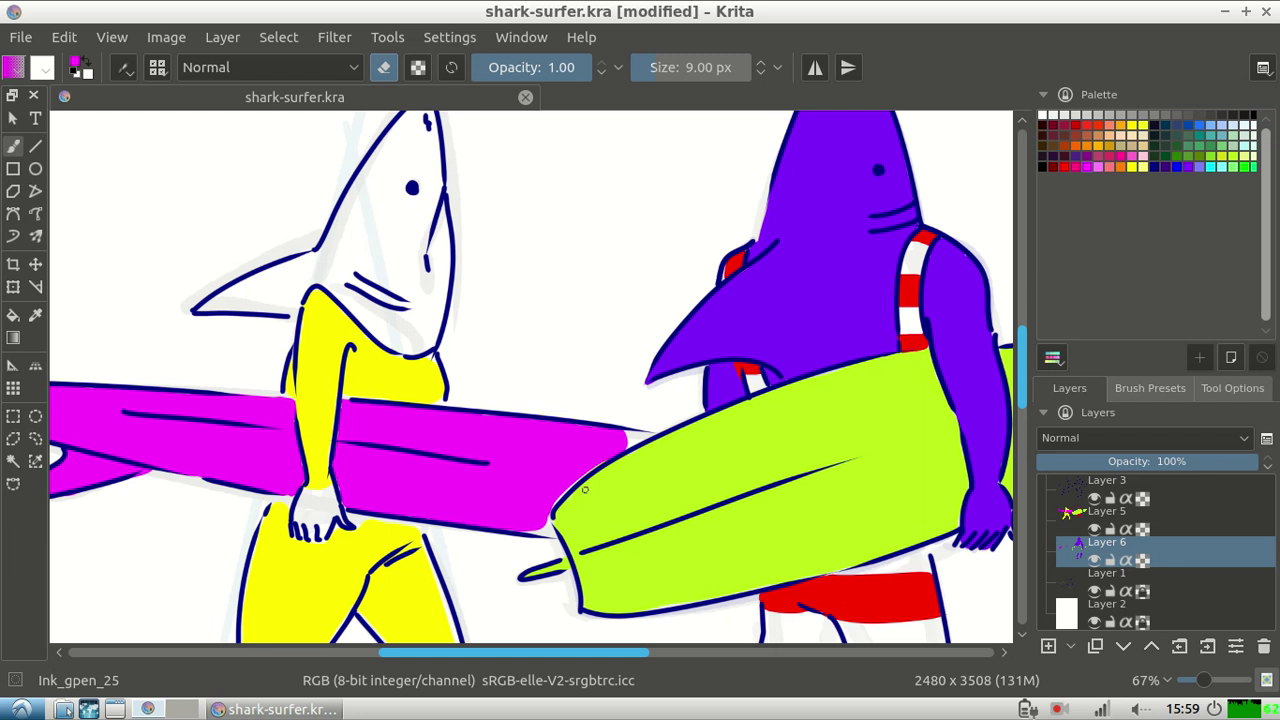
Scroll the canvas and pick a pale mint swatch from the Palette docker.
{"action": "scroll", "coordinate": [585, 489], "scroll_direction": "up", "scroll_amount": 1}
{"action": "left_click", "coordinate": [1073, 139]}
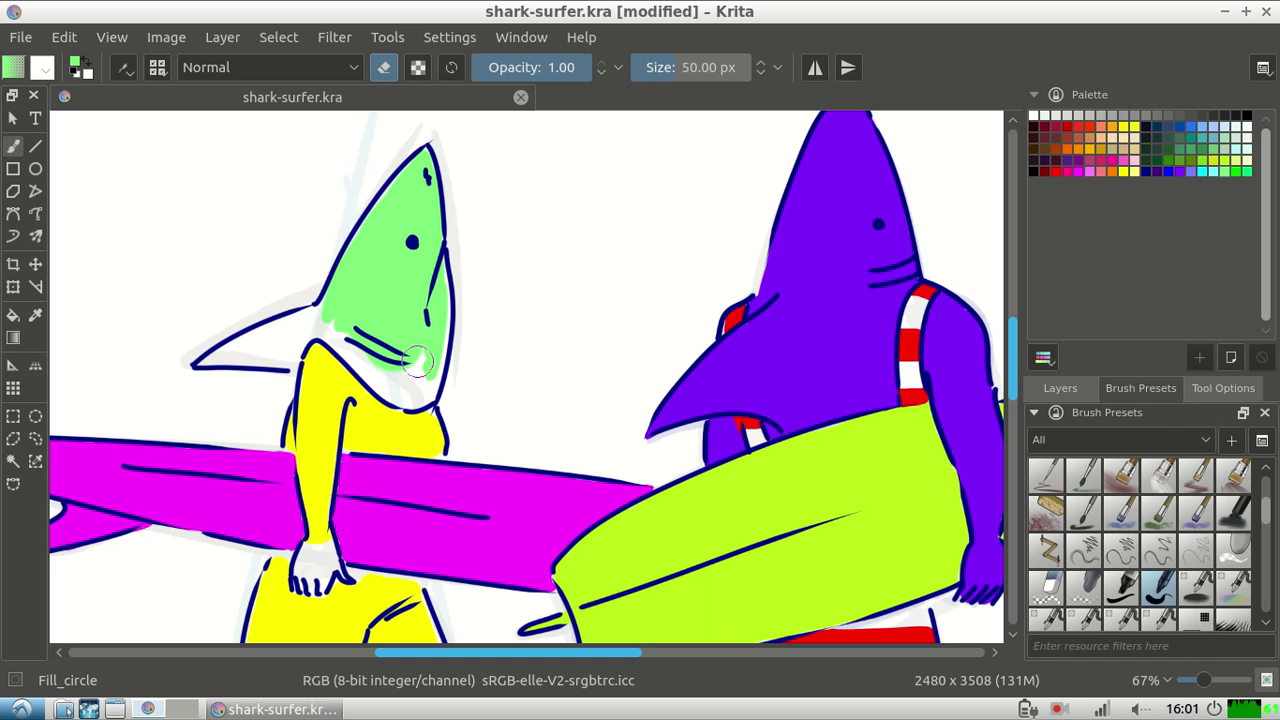
Paint mint green over the last white areas inside the left shark's head.
{"action": "left_click_drag", "start_coordinate": [1026, 354], "coordinate": [1018, 354]}
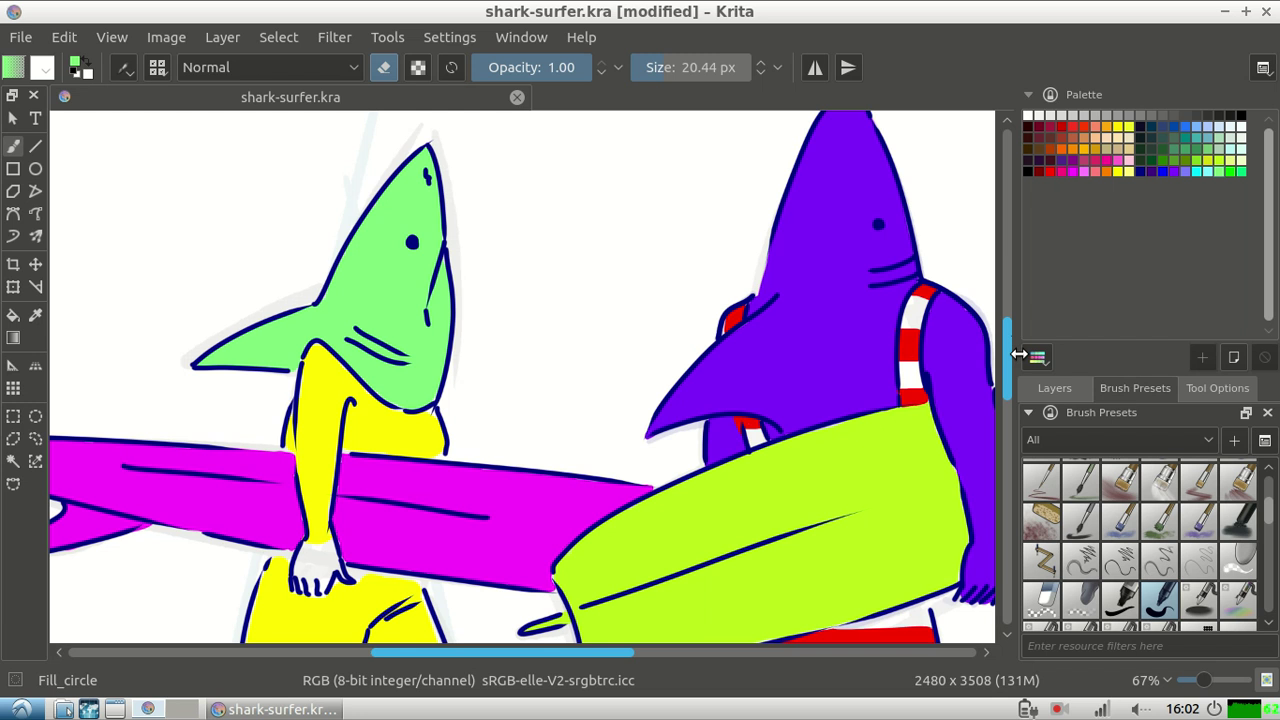
{"action": "left_click_drag", "start_coordinate": [1019, 354], "coordinate": [1019, 354]}
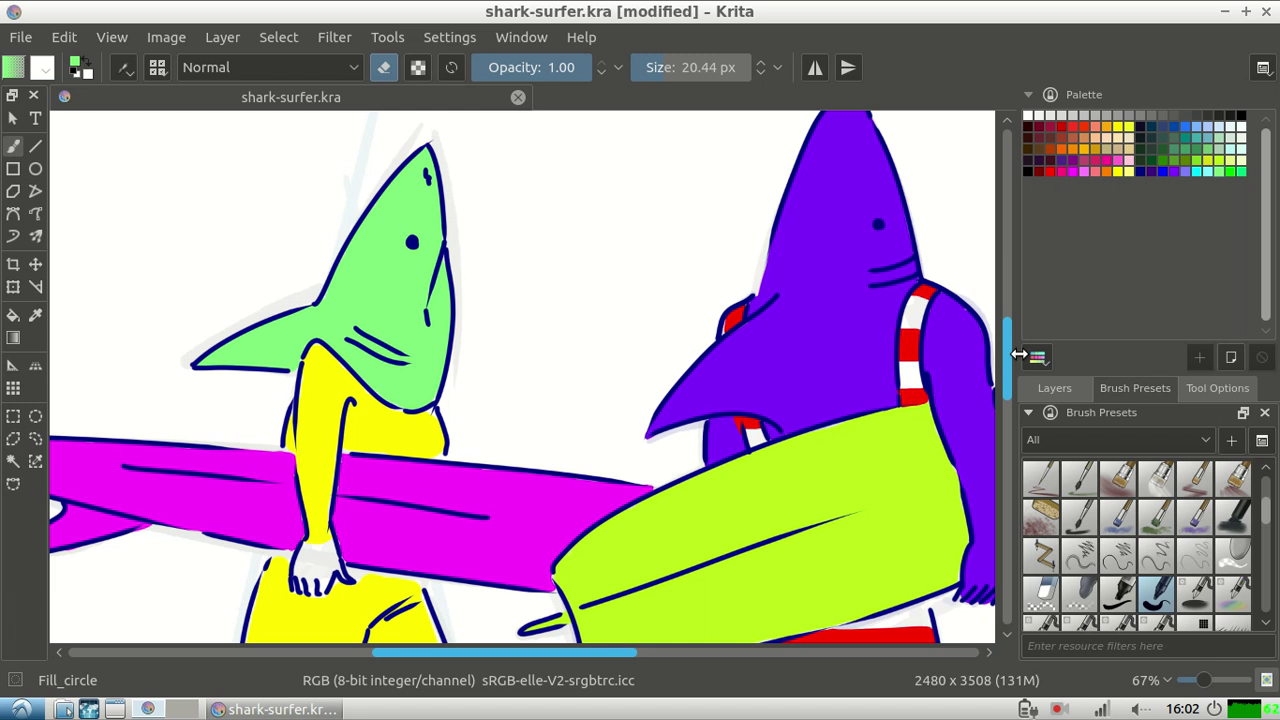
Paint the mint-green shark's hand and feet green to match its head.
{"action": "scroll", "coordinate": [334, 240], "scroll_direction": "down", "scroll_amount": 5}
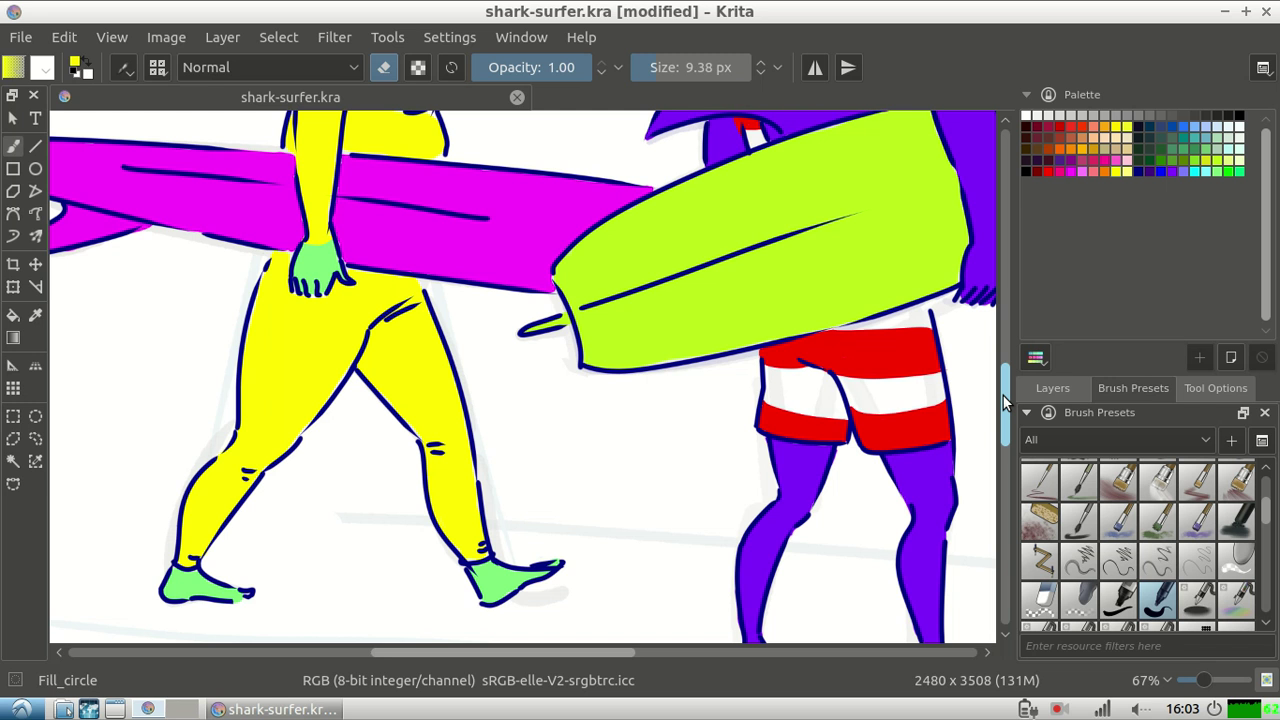
{"action": "scroll", "coordinate": [1005, 400], "scroll_direction": "up", "scroll_amount": 1}
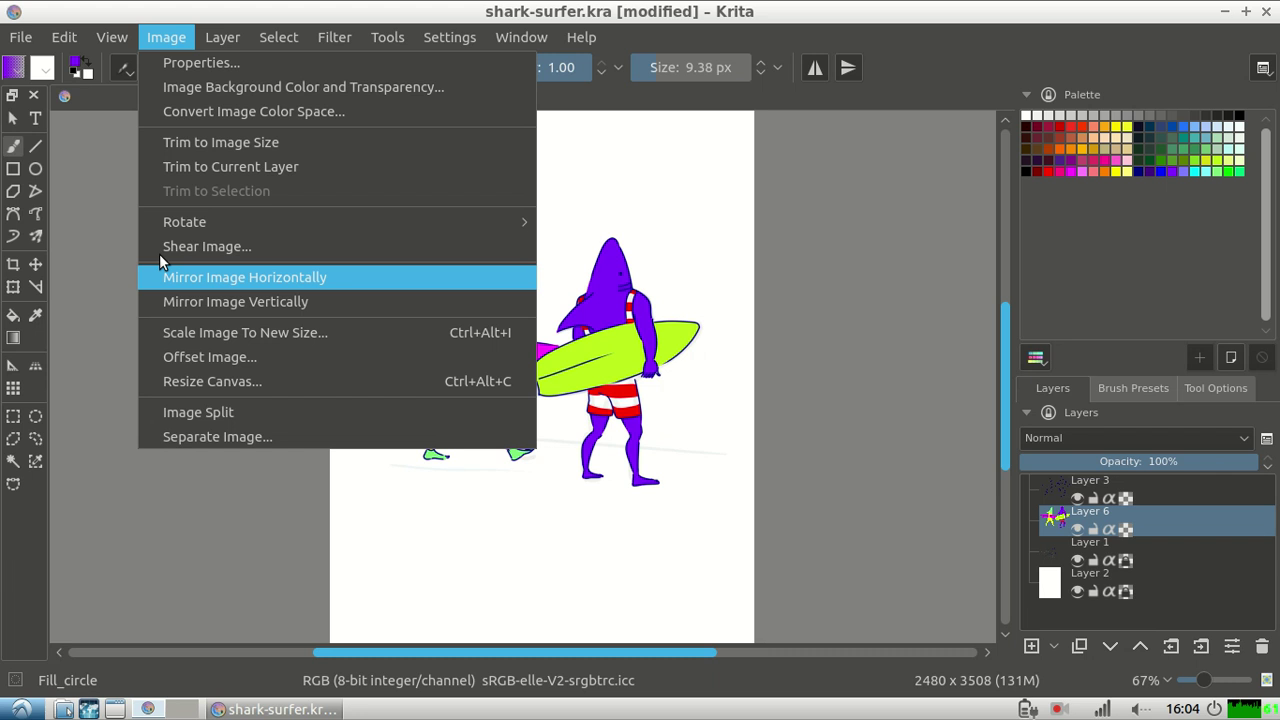
Dismiss the Image menu without mirroring, leaving the finished drawing unchanged.
{"action": "left_click", "coordinate": [756, 612]}
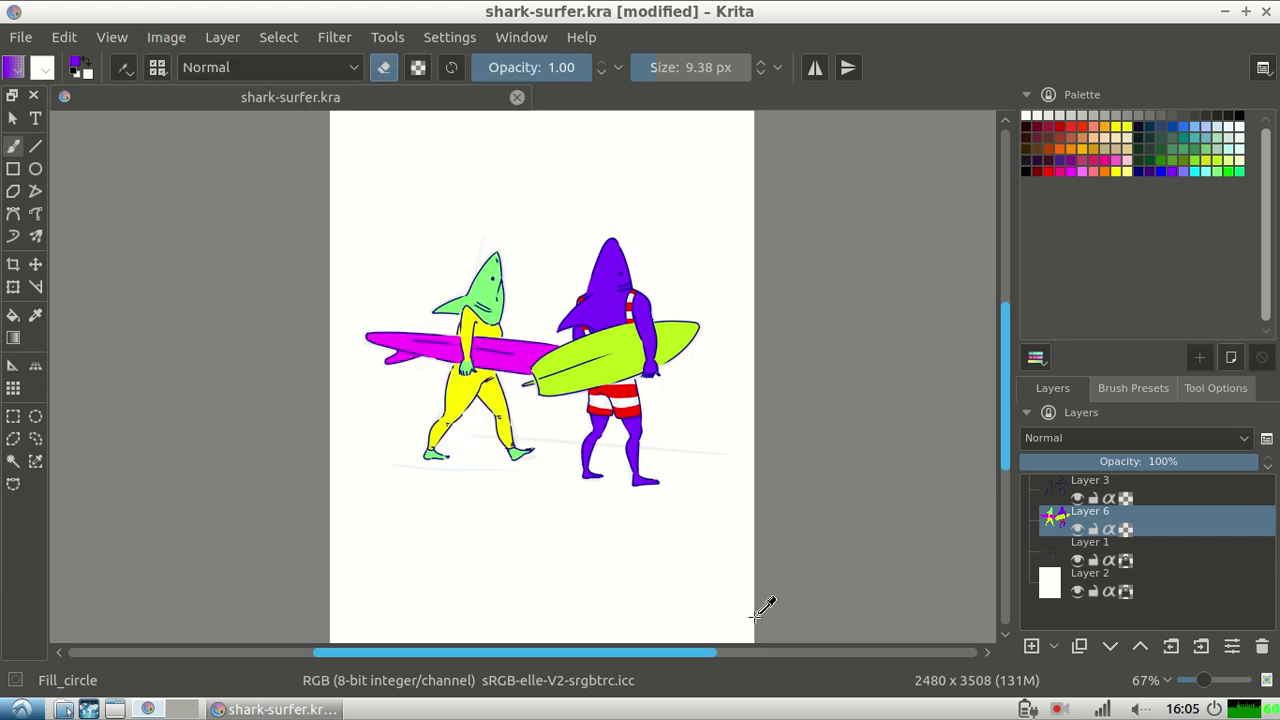